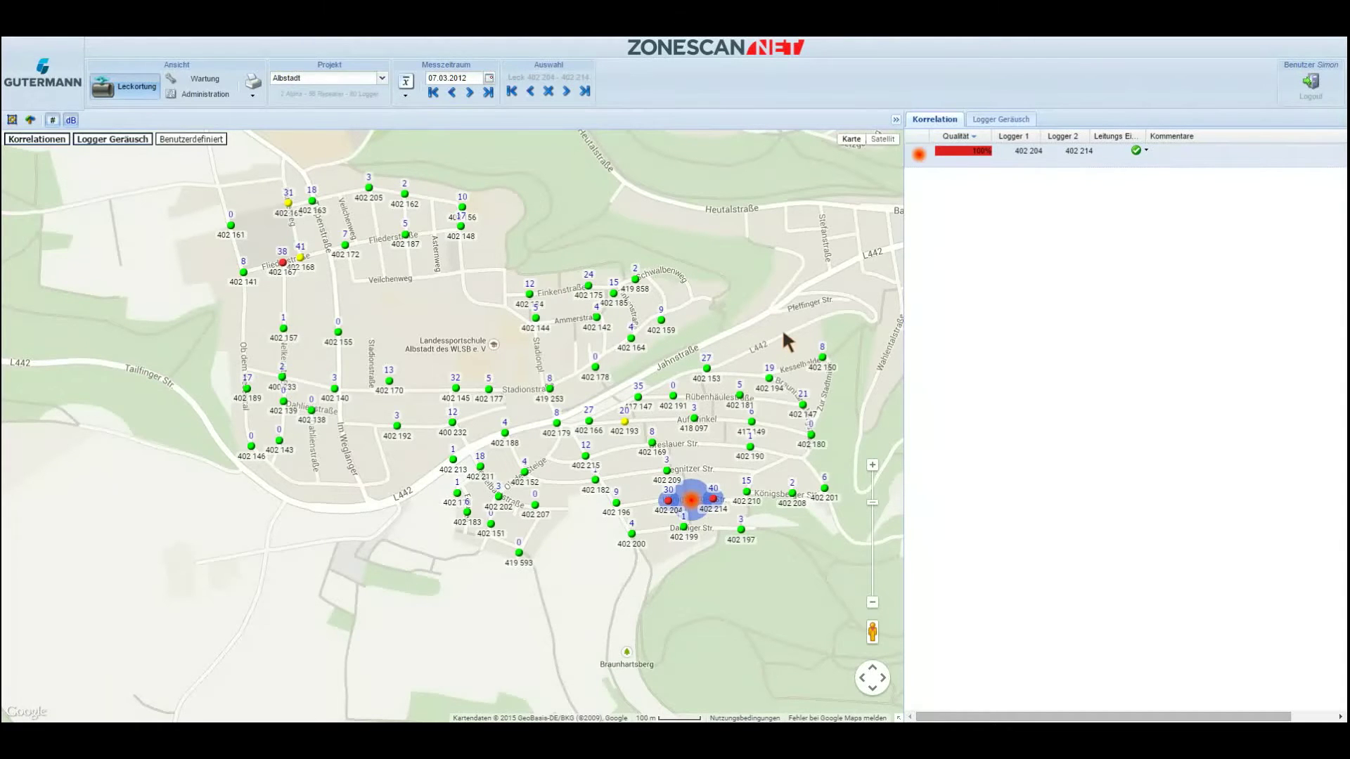
- Browse the map overlay options and pan the map toward the leak area
{"action": "left_click", "coordinate": [143, 140]}
{"action": "left_click_drag", "start_coordinate": [801, 299], "coordinate": [768, 327]}
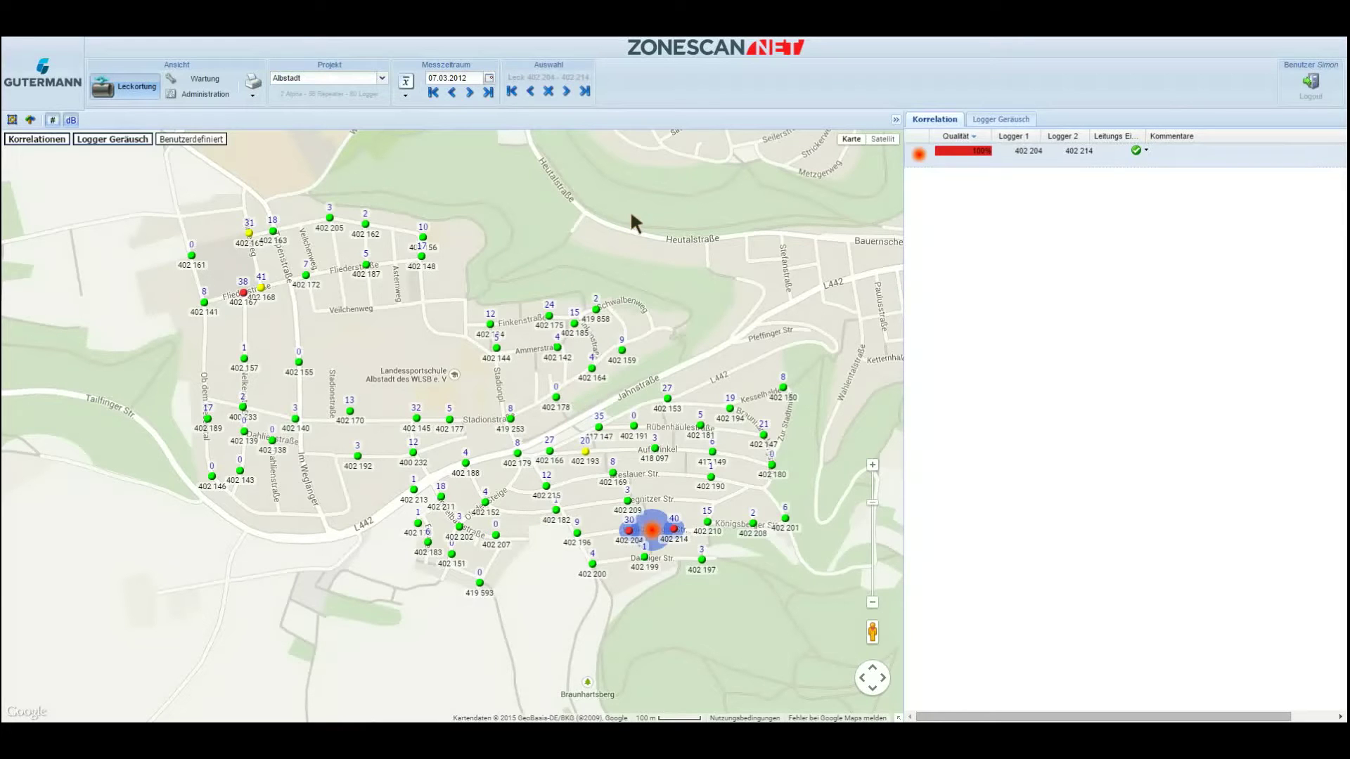
{"action": "left_click", "coordinate": [629, 263]}
{"action": "left_click_drag", "start_coordinate": [629, 263], "coordinate": [622, 269]}
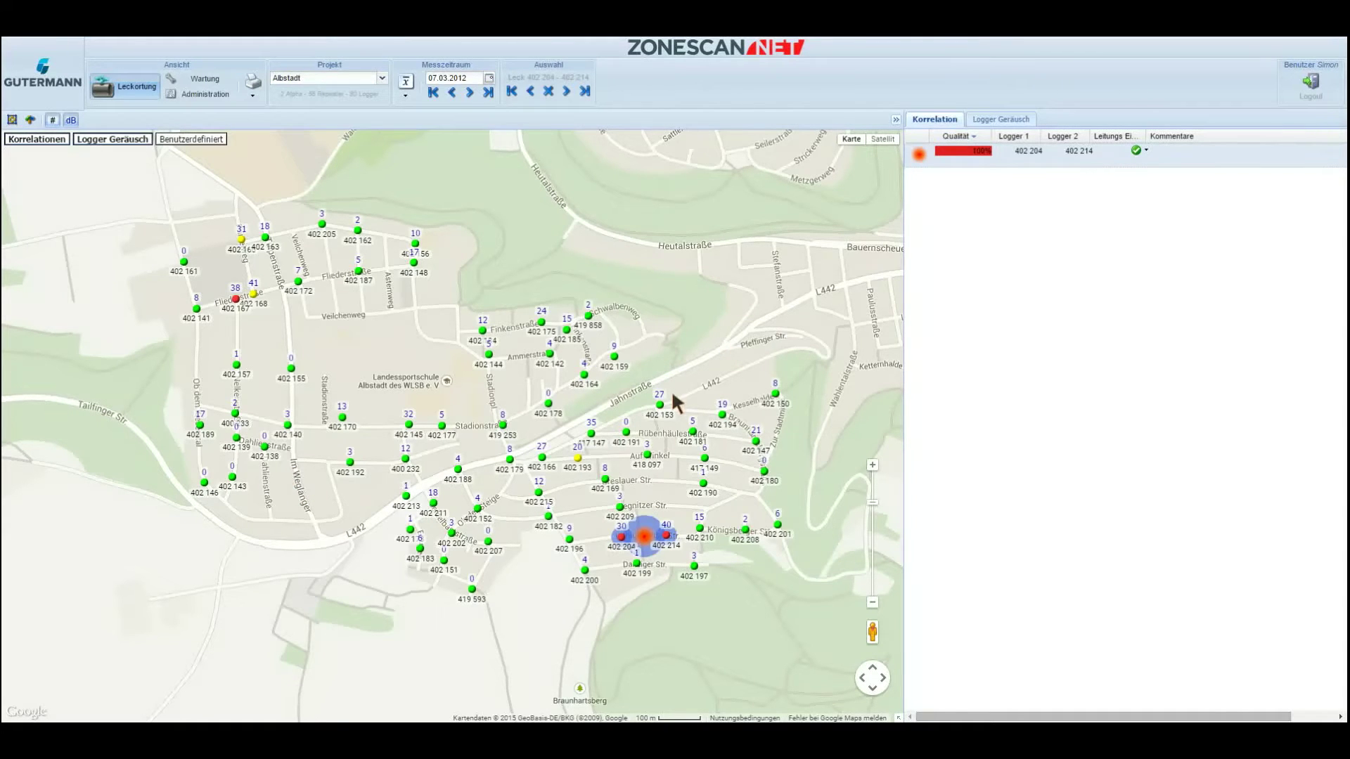
{"action": "left_click_drag", "start_coordinate": [701, 378], "coordinate": [624, 328]}
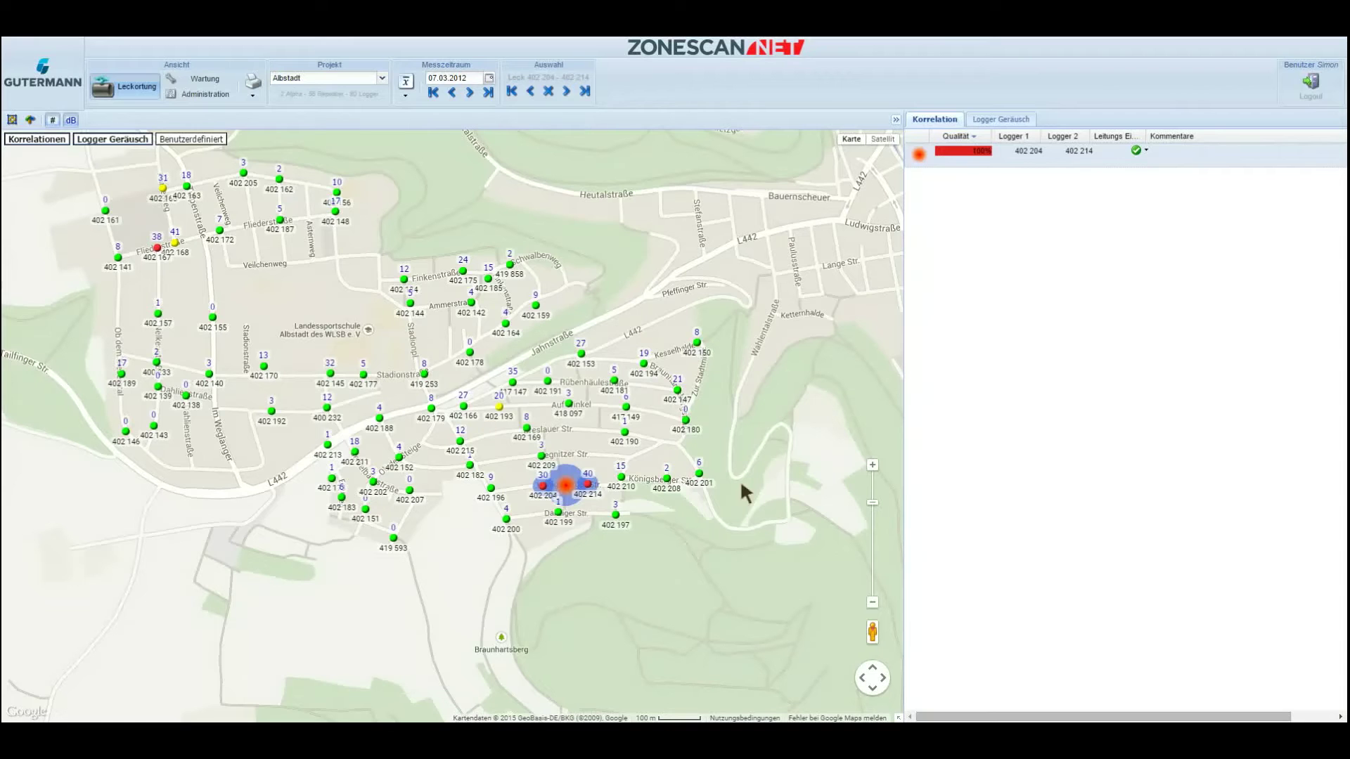
{"action": "scroll", "coordinate": [217, 380], "scroll_direction": "up", "scroll_amount": 1}
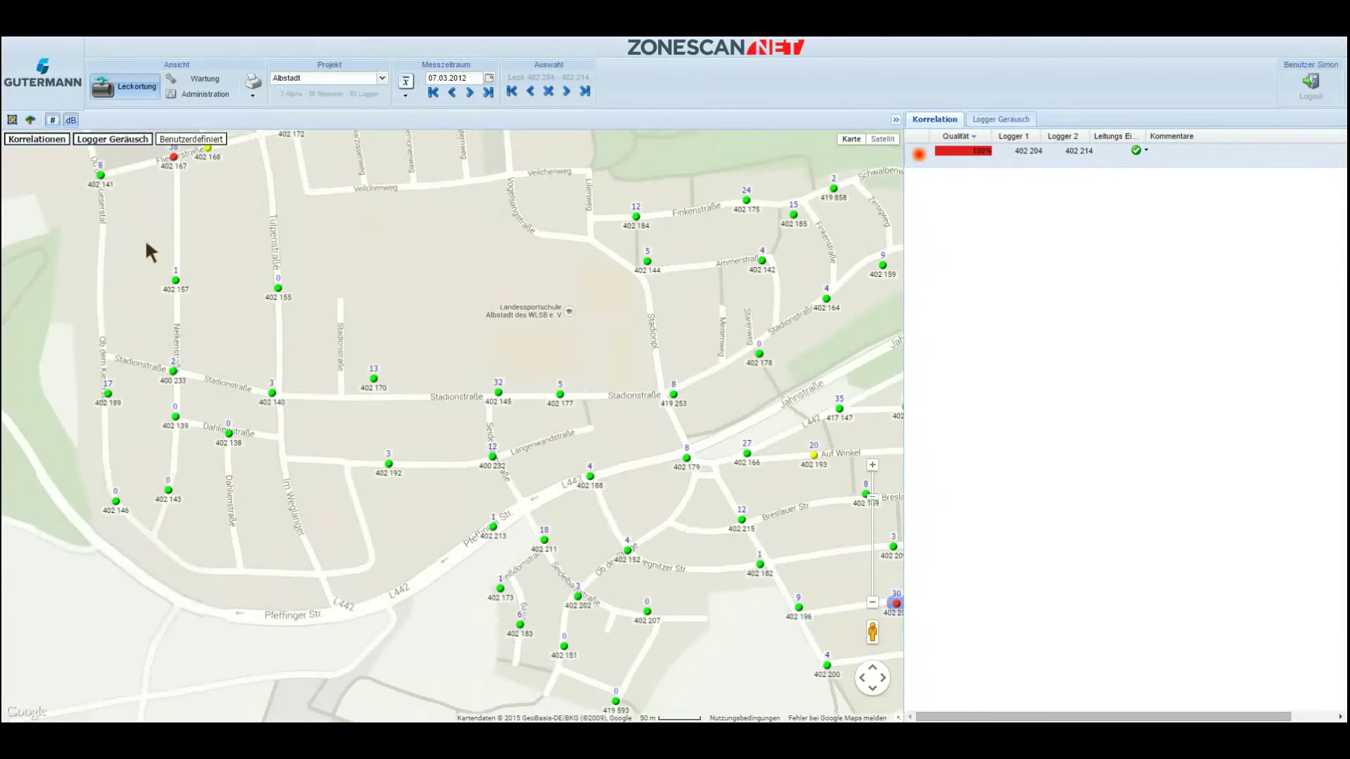
- Inspect the pipe details on Breslauer Str., then hide the pipe network overlay
{"action": "left_click", "coordinate": [188, 139]}
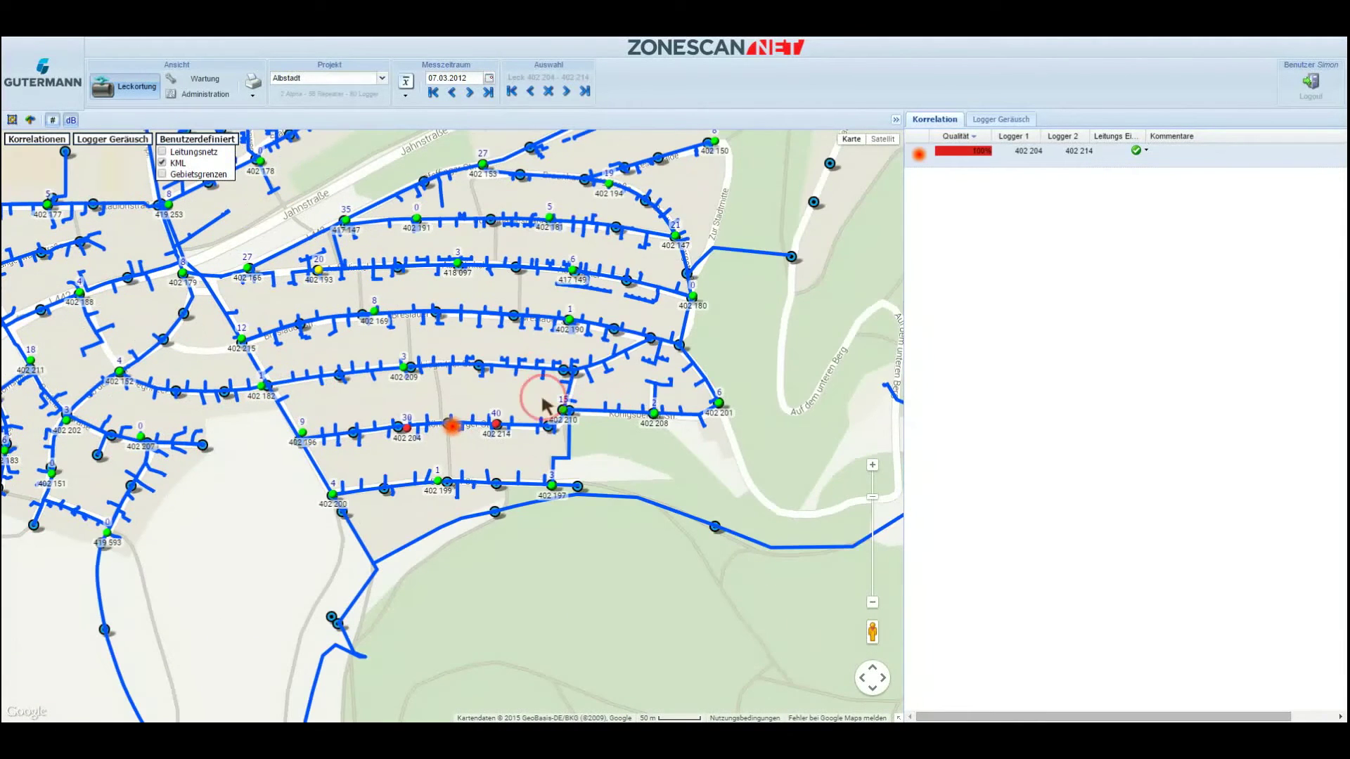
{"action": "scroll", "coordinate": [492, 344], "scroll_direction": "up", "scroll_amount": 1}
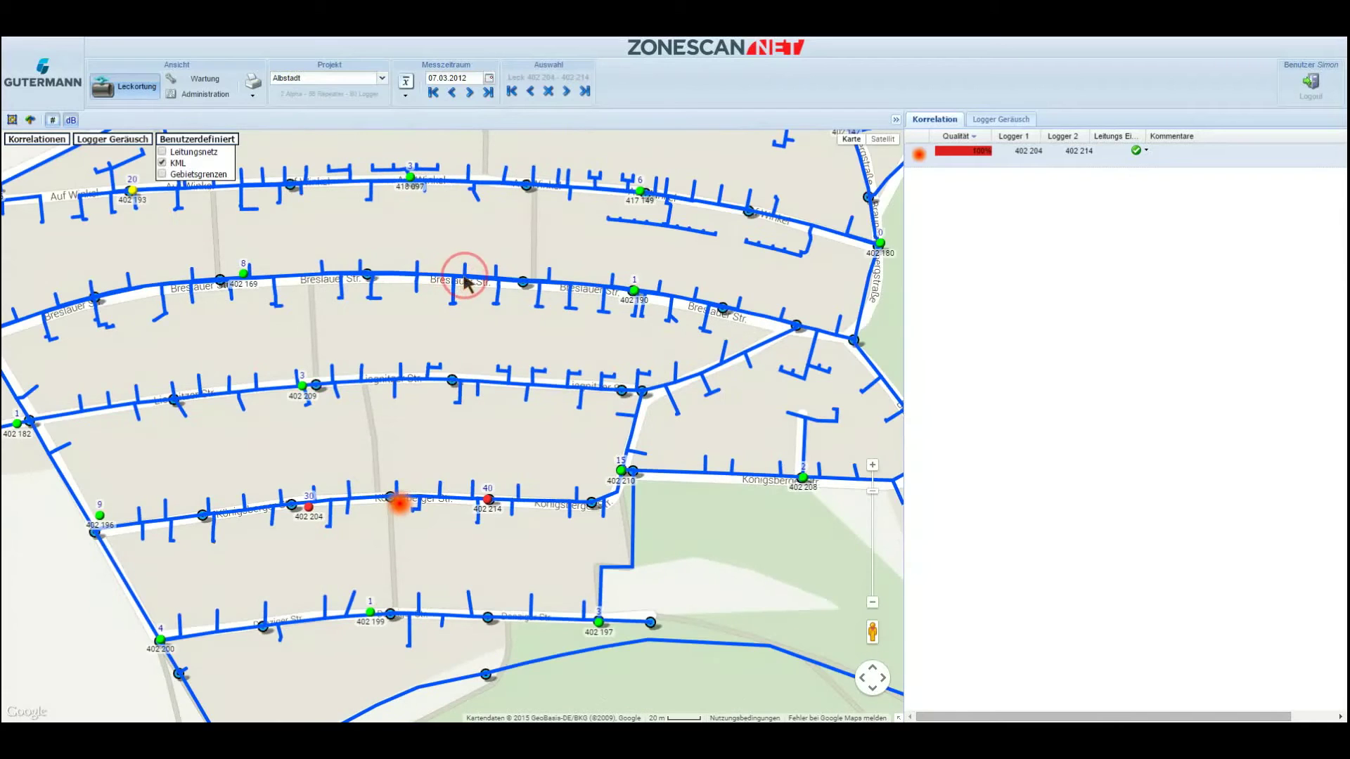
{"action": "scroll", "coordinate": [415, 289], "scroll_direction": "up", "scroll_amount": 1}
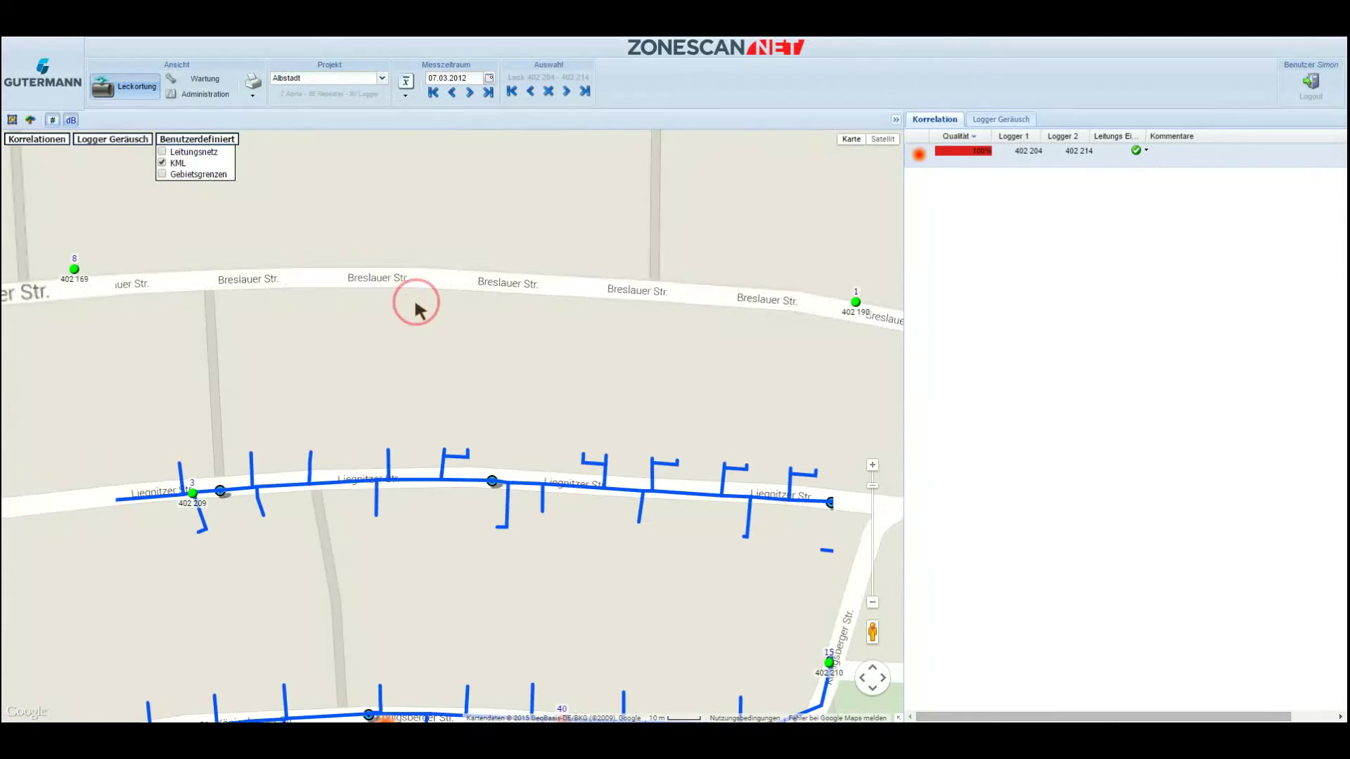
{"action": "left_click", "coordinate": [460, 281]}
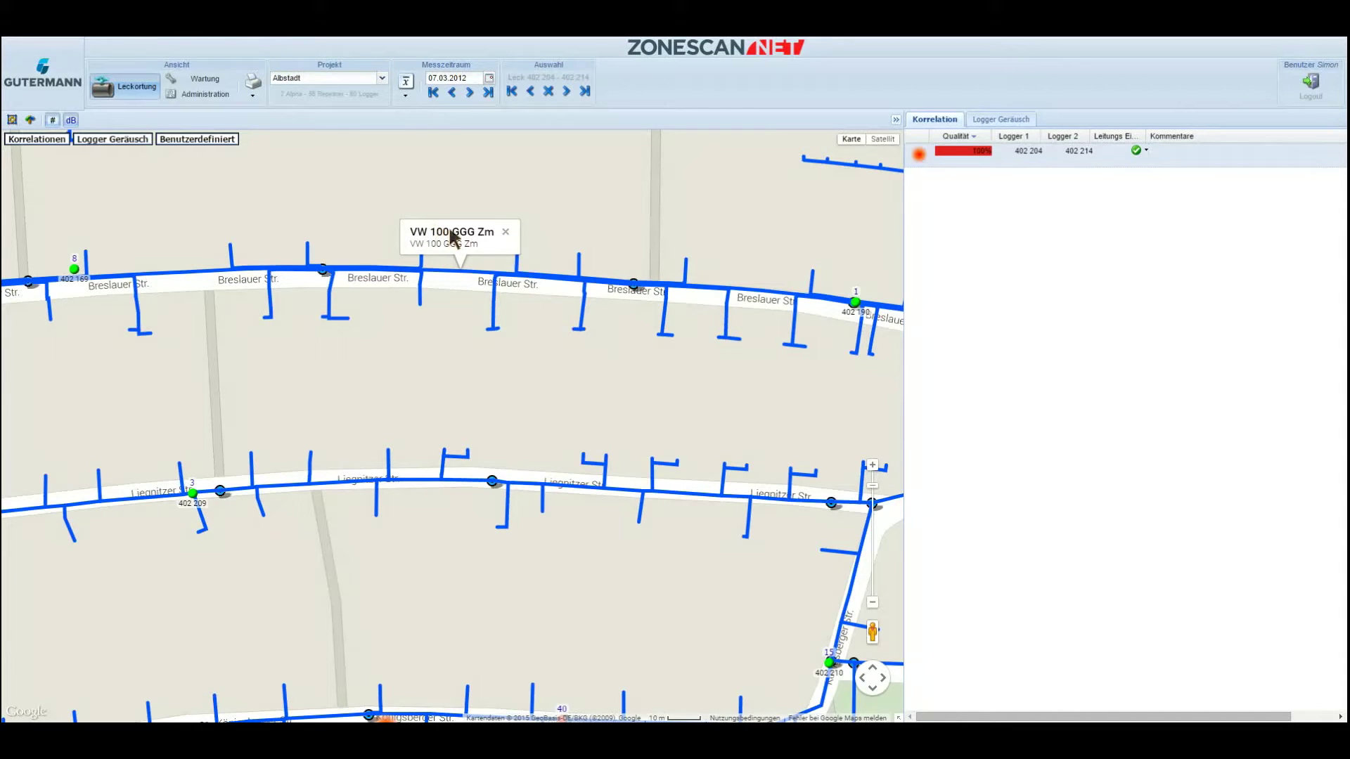
{"action": "left_click", "coordinate": [506, 232]}
{"action": "left_click", "coordinate": [217, 140]}
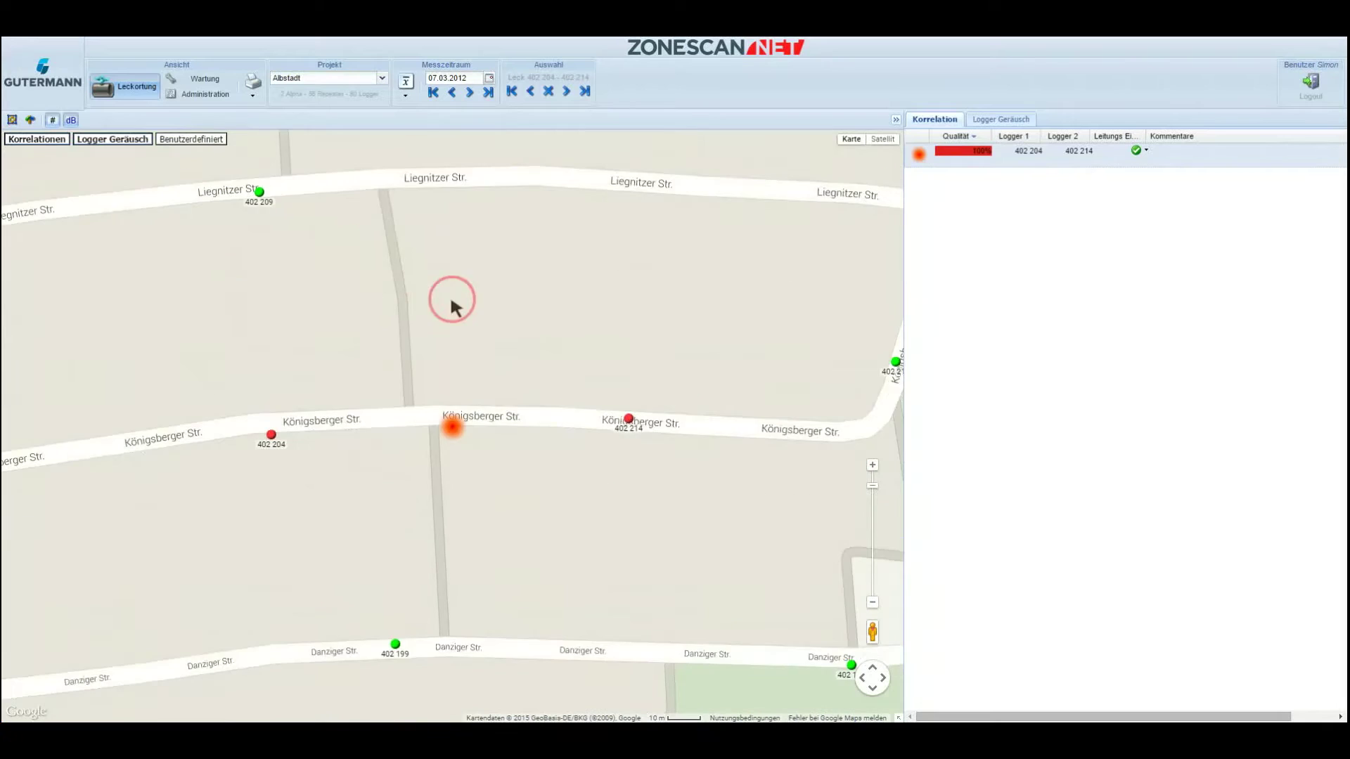
{"action": "scroll", "coordinate": [485, 323], "scroll_direction": "down", "scroll_amount": 1}
{"action": "scroll", "coordinate": [545, 330], "scroll_direction": "down", "scroll_amount": 1}
{"action": "left_click_drag", "start_coordinate": [666, 292], "coordinate": [583, 429]}
{"action": "scroll", "coordinate": [581, 423], "scroll_direction": "down", "scroll_amount": 1}
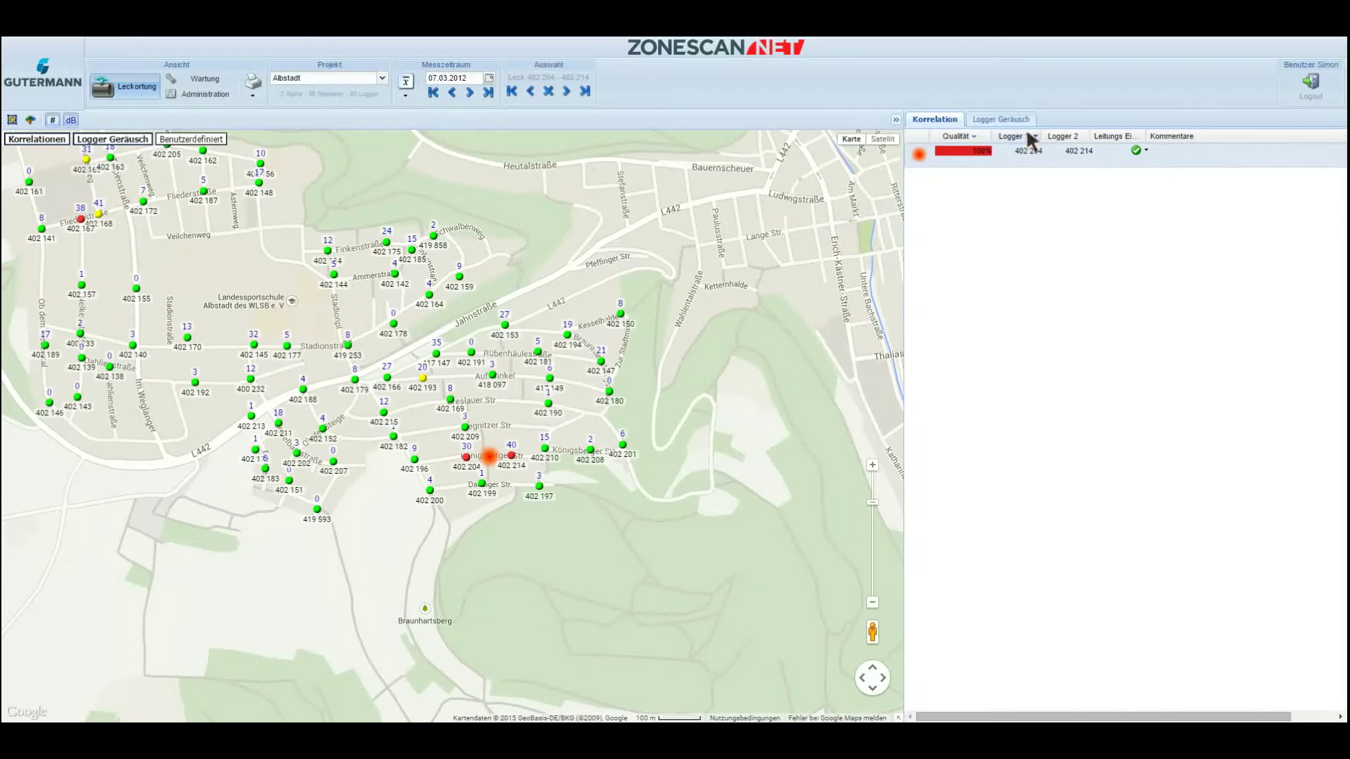
- List loggers by leak value and select loggers 402 214, 402 190 and 402 147
{"action": "left_click", "coordinate": [999, 121]}
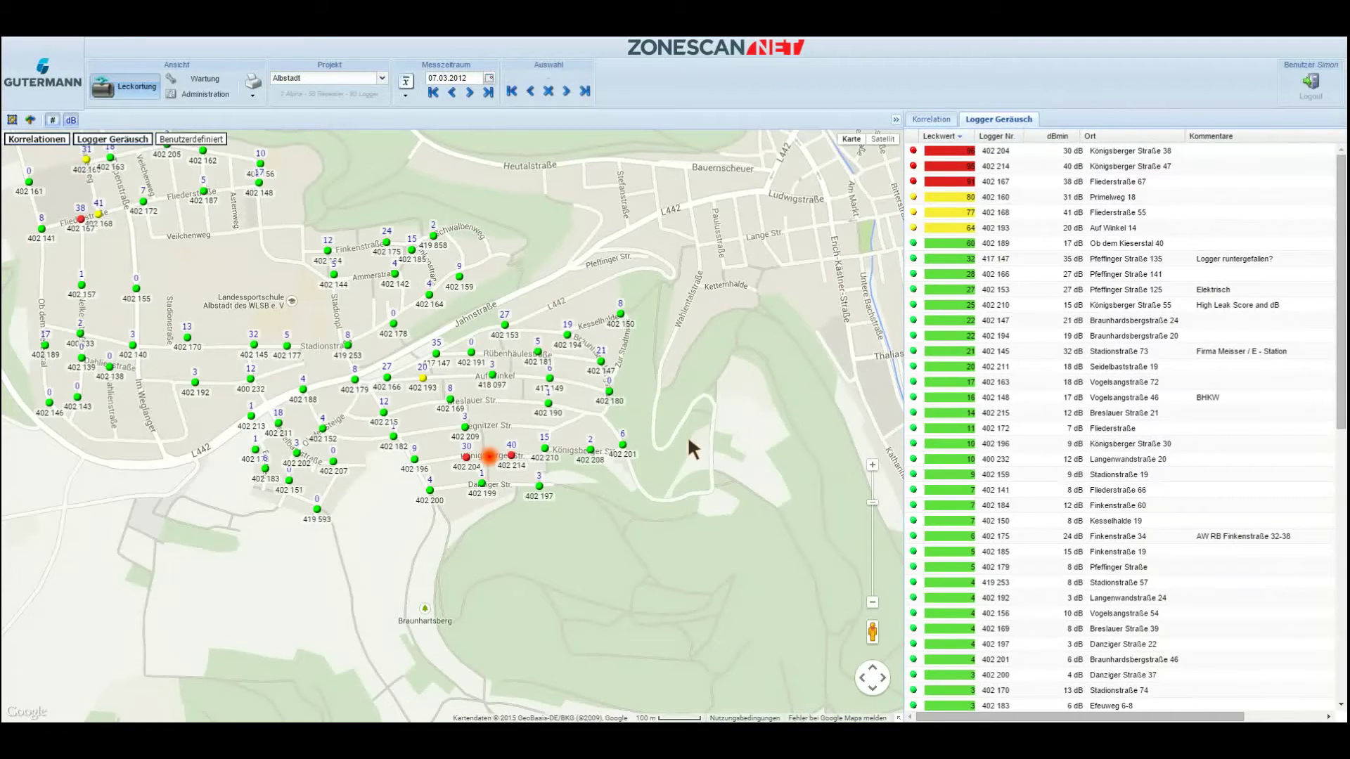
{"action": "left_click_drag", "start_coordinate": [681, 399], "coordinate": [803, 464]}
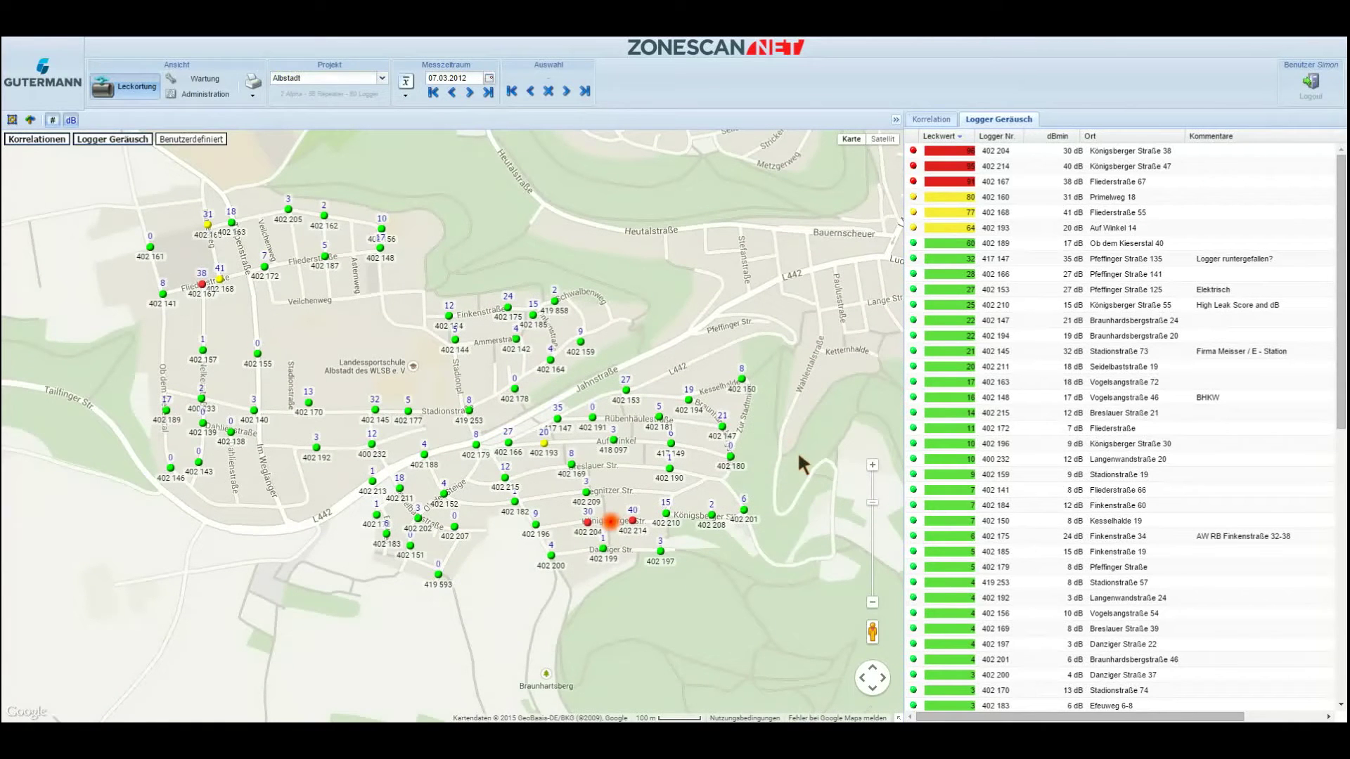
{"action": "left_click_drag", "start_coordinate": [786, 457], "coordinate": [769, 417]}
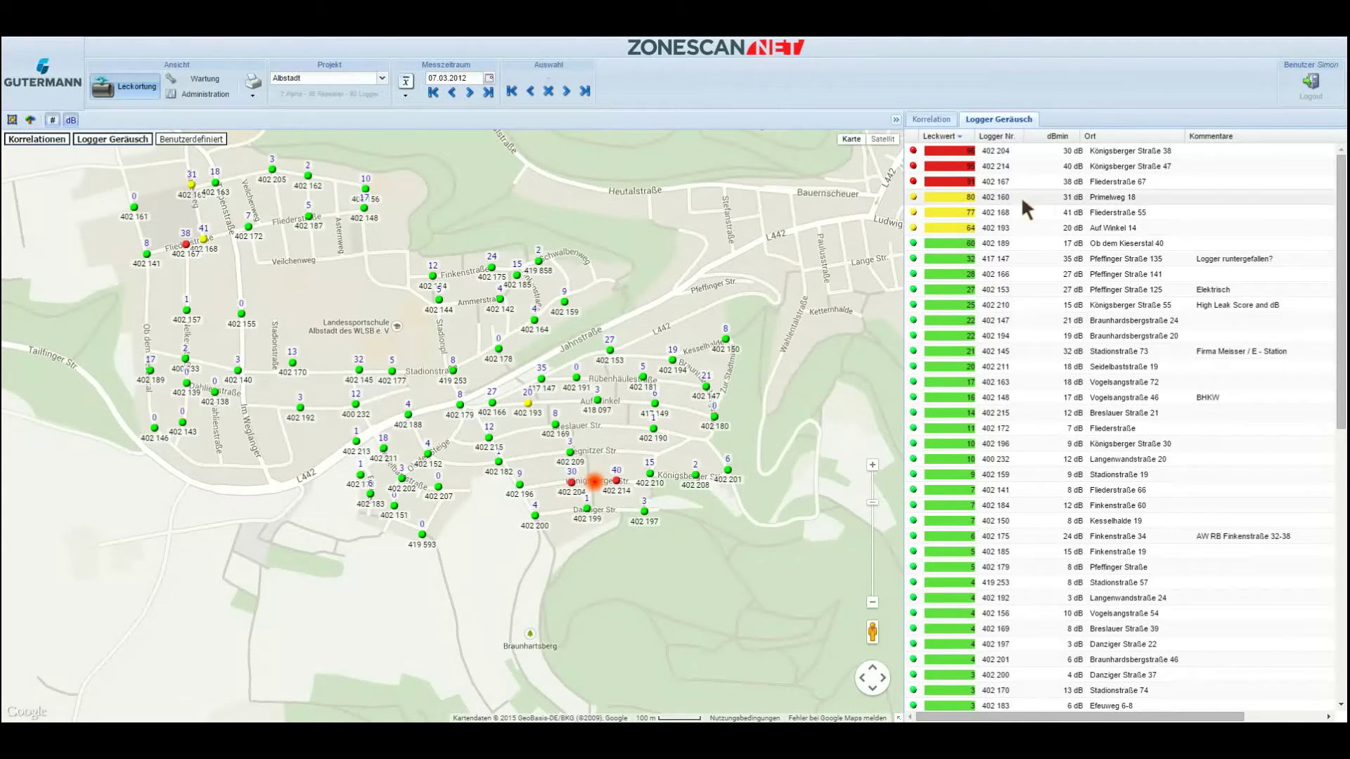
{"action": "left_click", "coordinate": [1005, 167]}
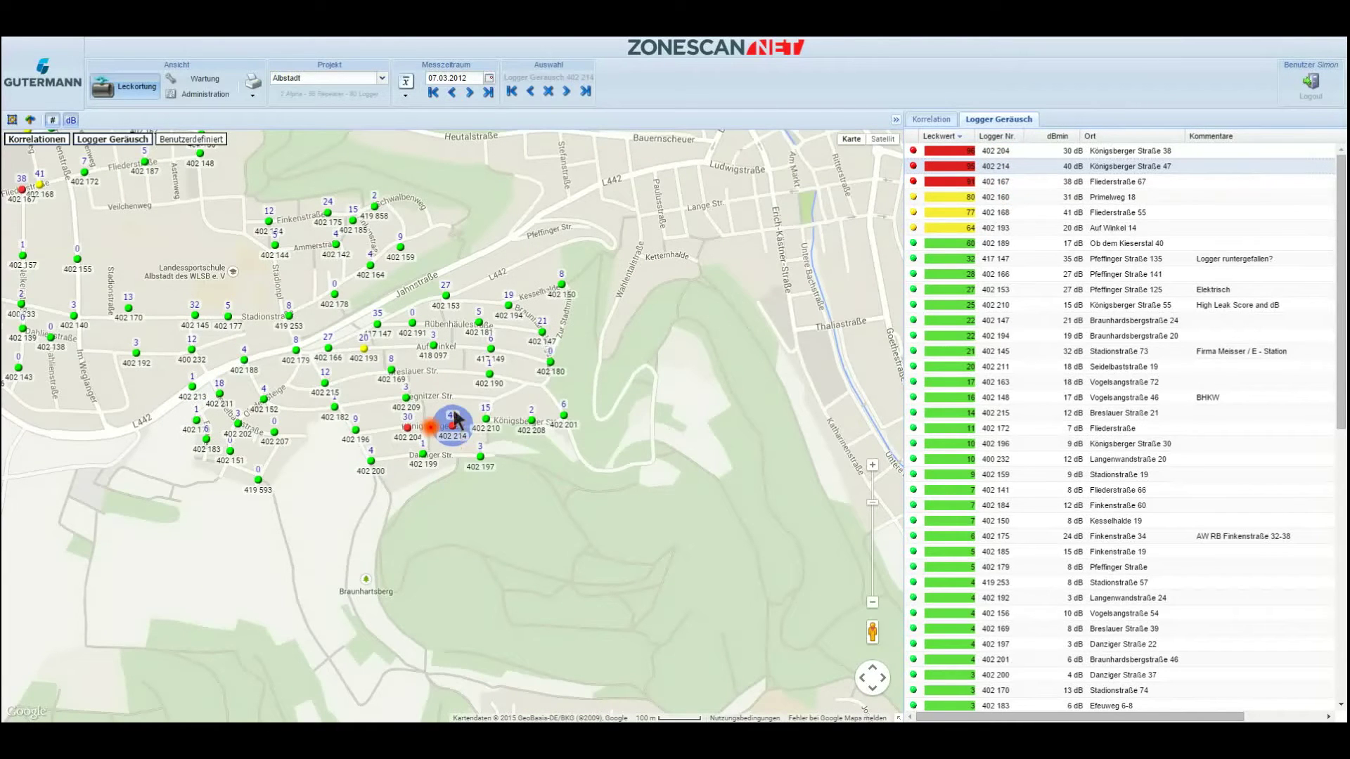
{"action": "left_click", "coordinate": [492, 380]}
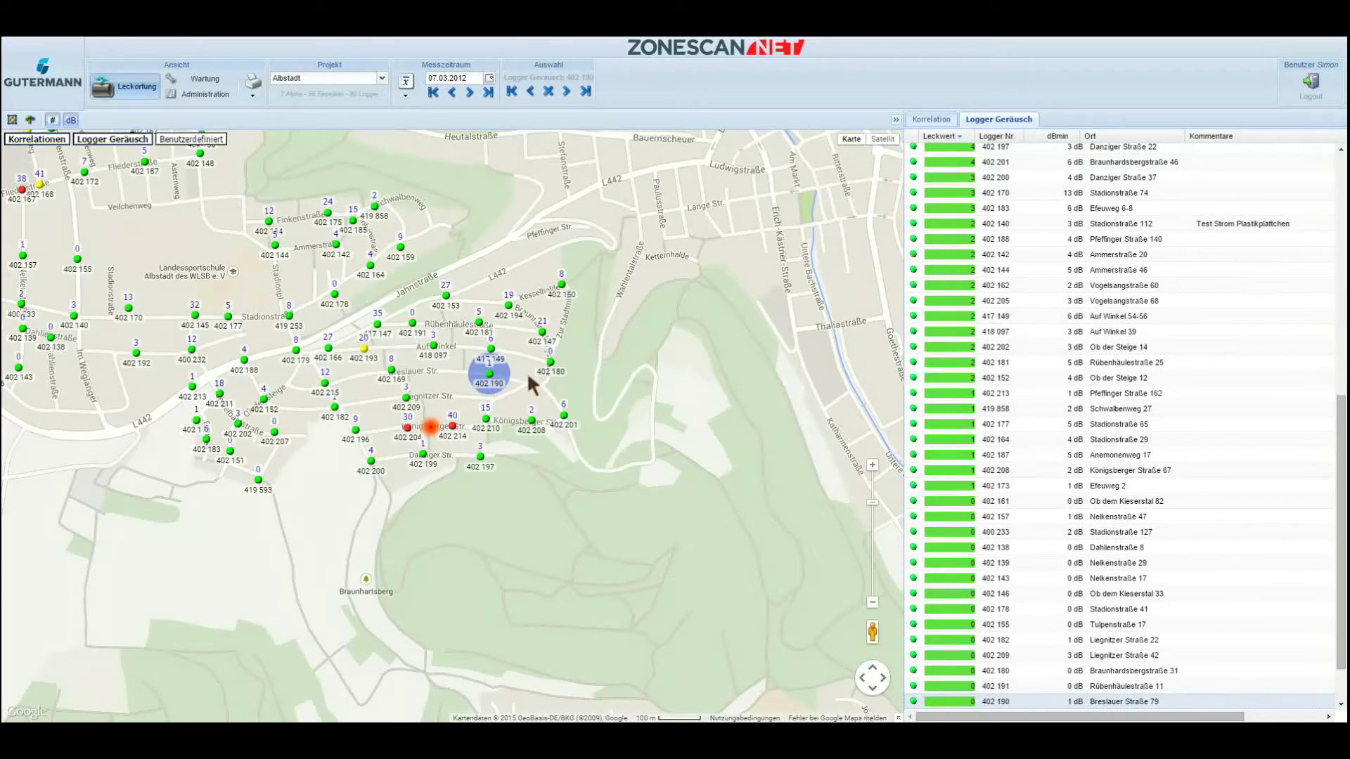
{"action": "left_click", "coordinate": [542, 333]}
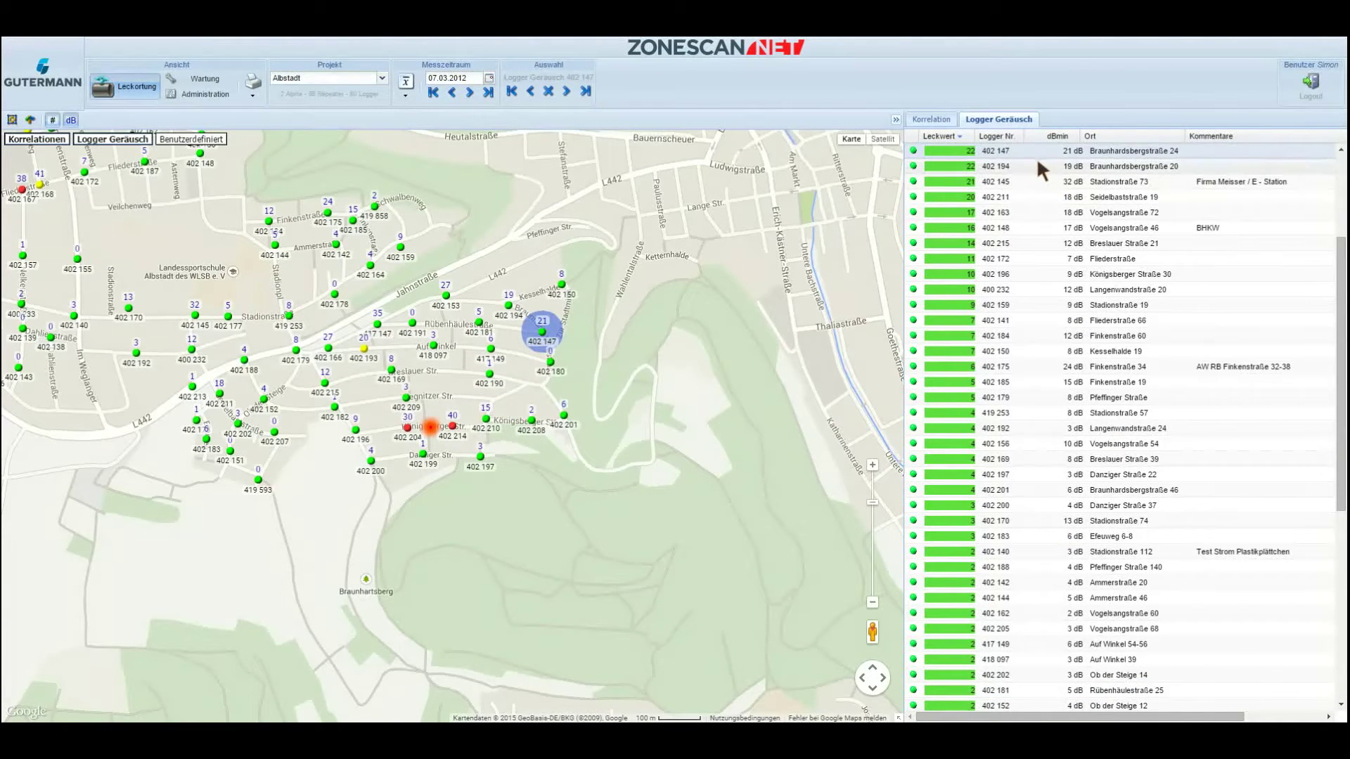
- Zoom the map into Königsberger Str. around the leak
{"action": "left_click_drag", "start_coordinate": [631, 329], "coordinate": [774, 392]}
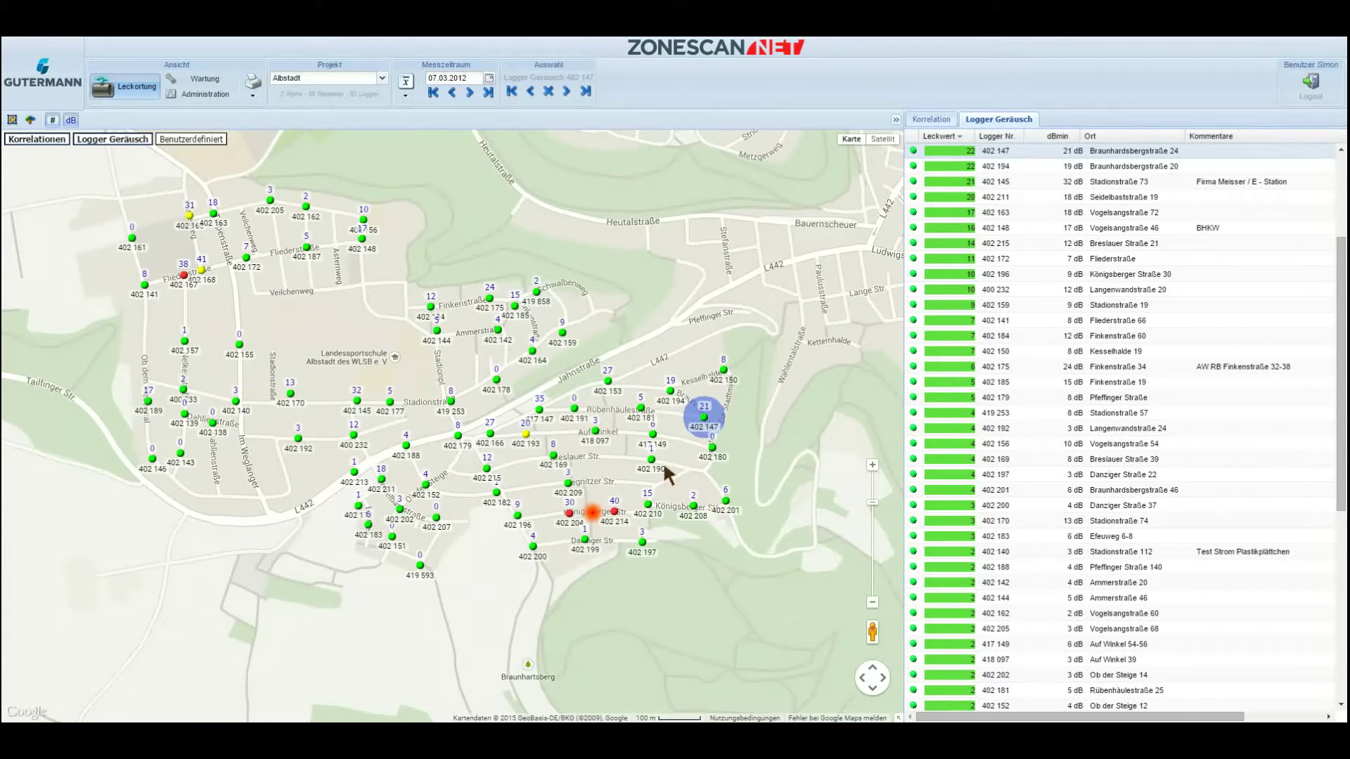
{"action": "scroll", "coordinate": [606, 505], "scroll_direction": "up", "scroll_amount": 1}
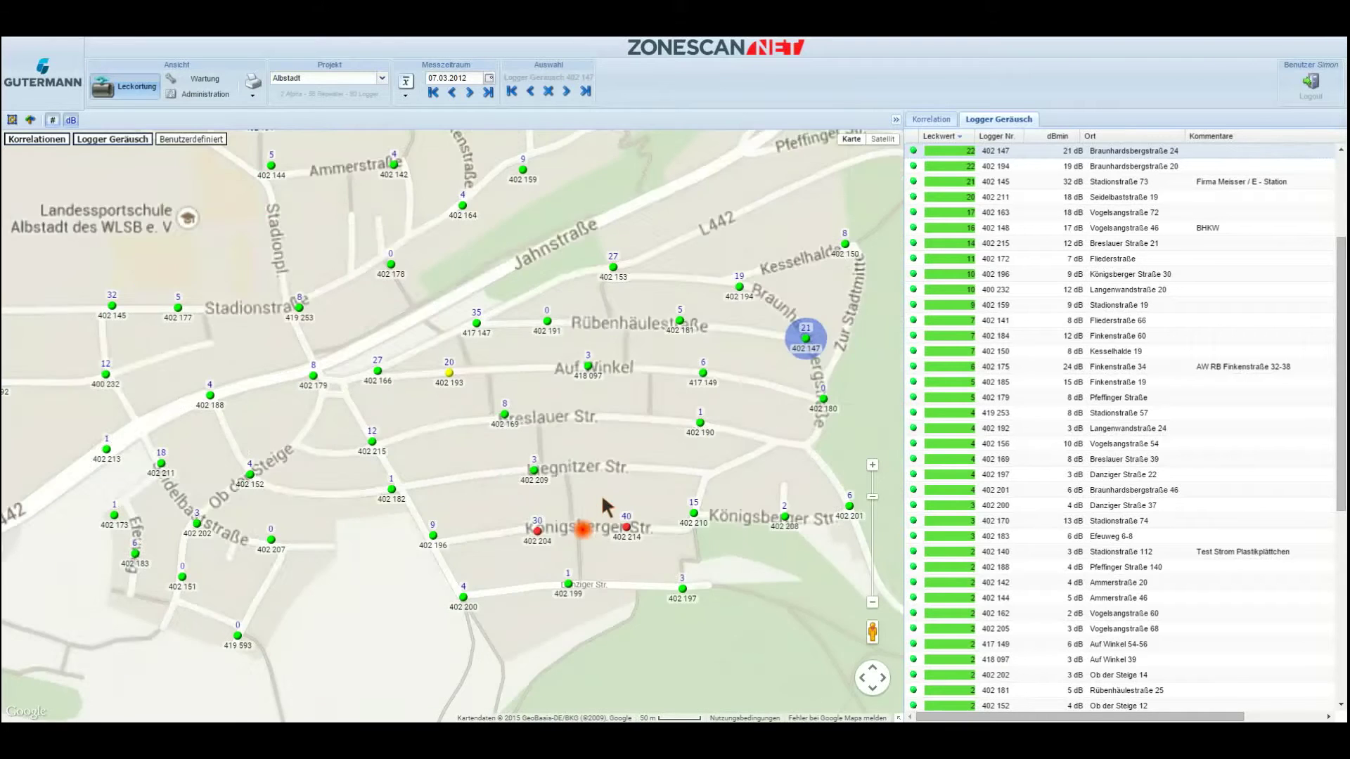
{"action": "left_click_drag", "start_coordinate": [555, 520], "coordinate": [550, 399]}
{"action": "scroll", "coordinate": [631, 443], "scroll_direction": "up", "scroll_amount": 1}
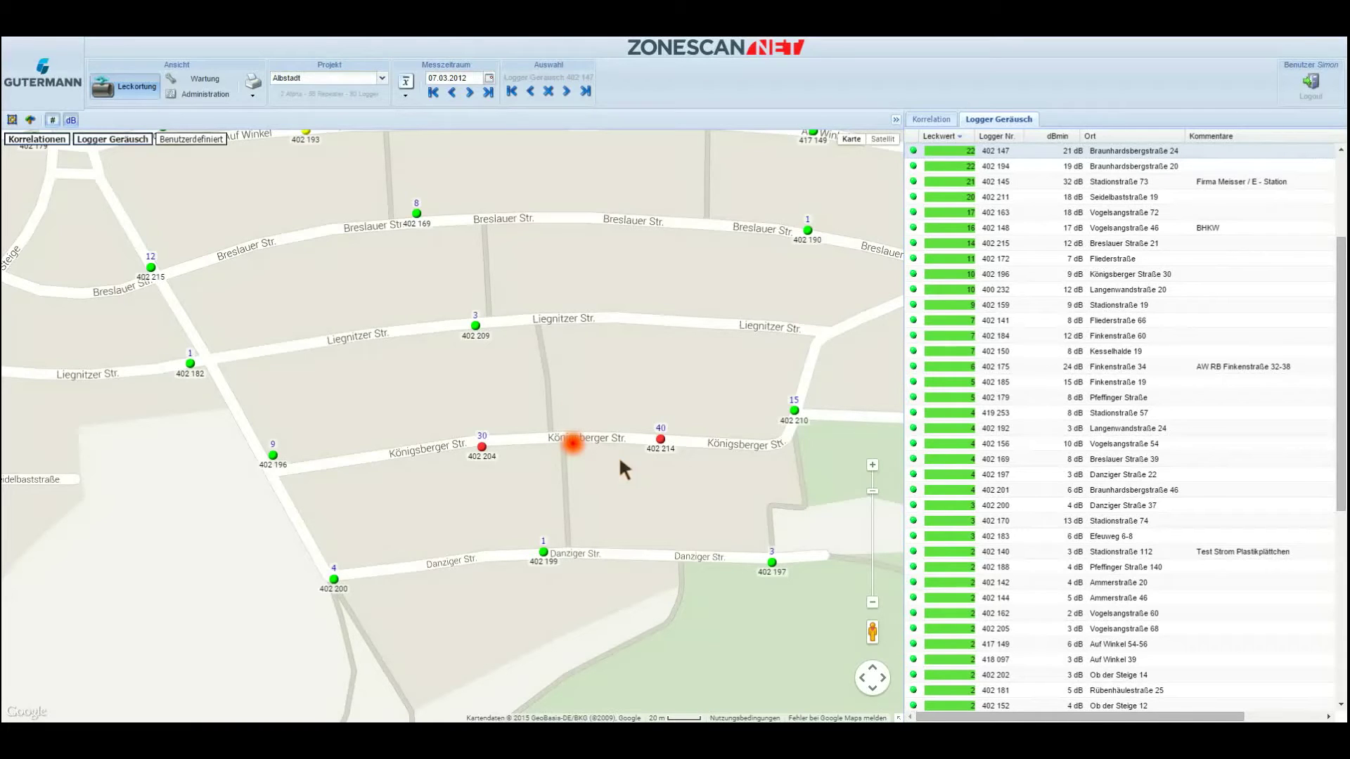
- Open logger 402 204's noise histogram and move its window right to reveal the map
{"action": "left_click", "coordinate": [483, 448]}
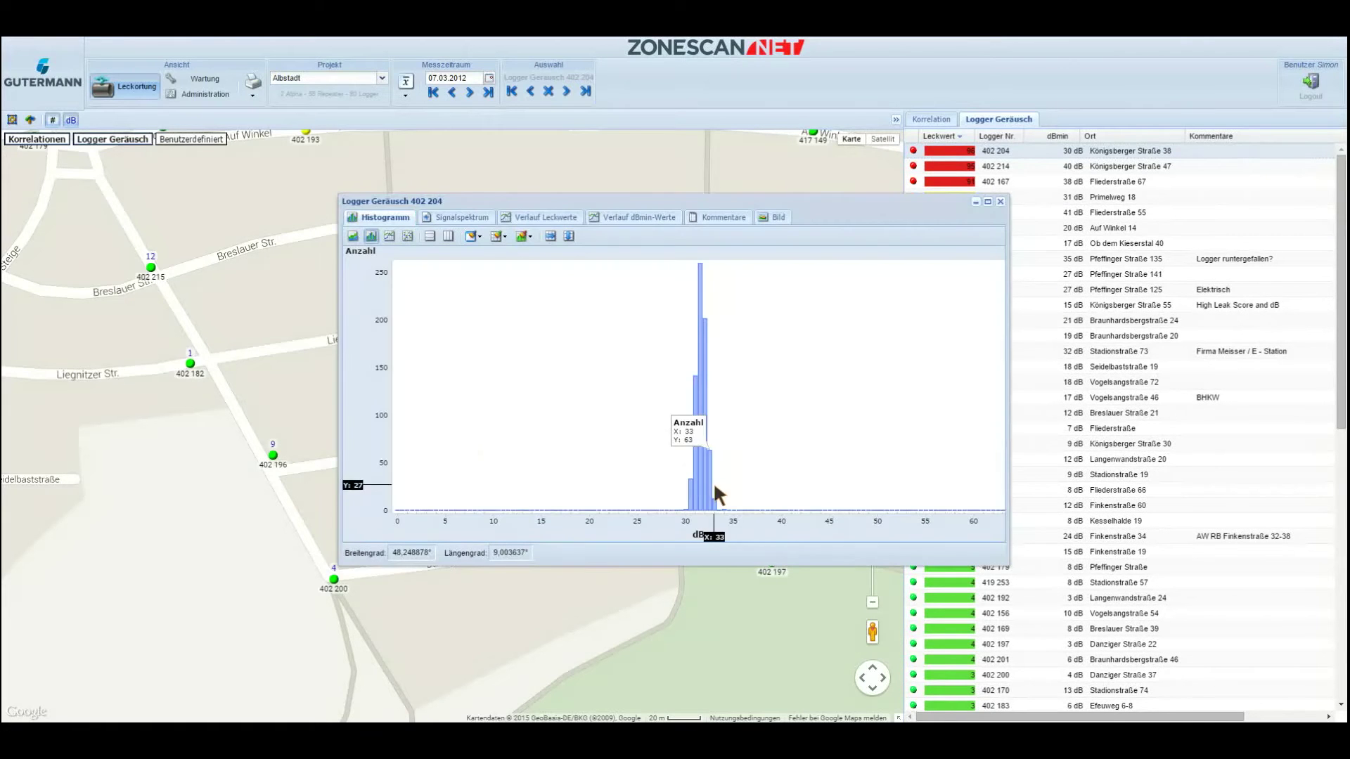
{"action": "left_click_drag", "start_coordinate": [728, 203], "coordinate": [896, 205]}
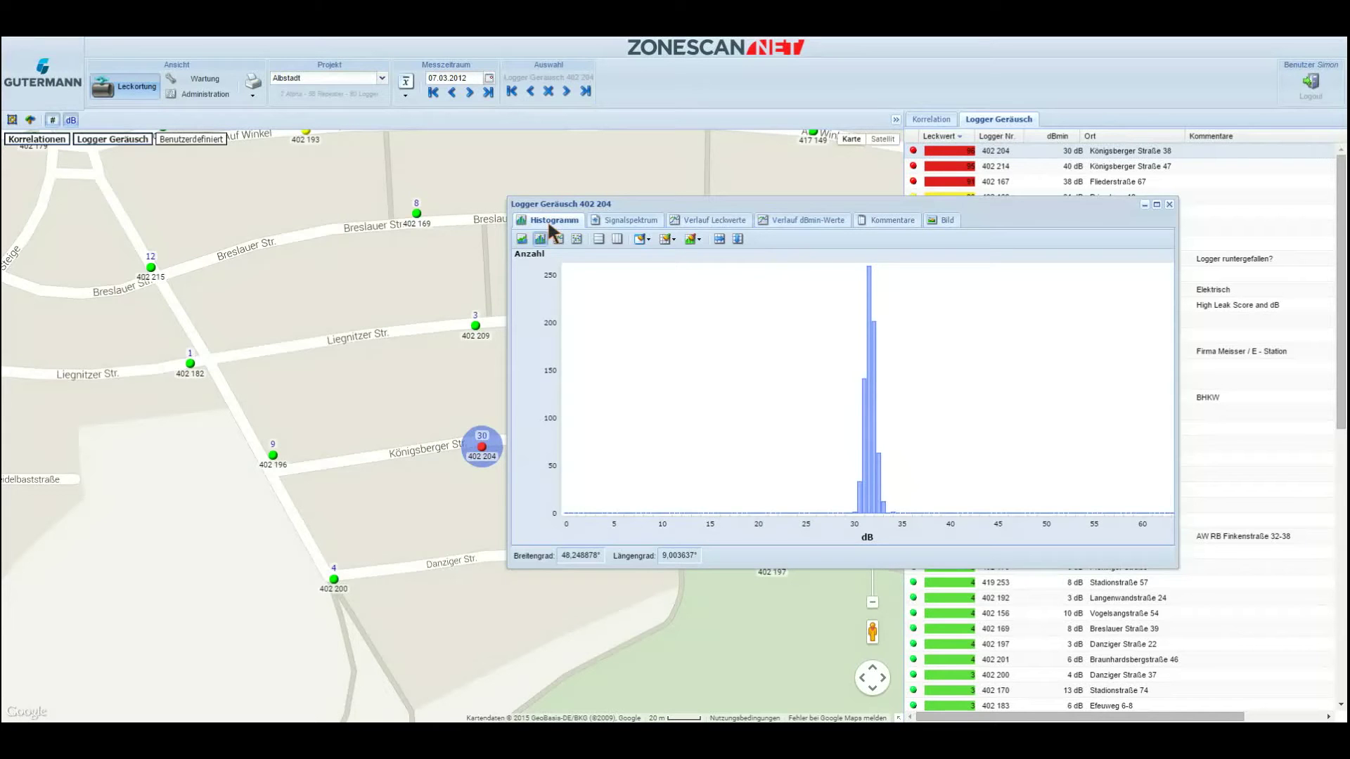
{"action": "mouse_move", "coordinate": [881, 507]}
- Show logger 402 204's Signalspektrum, with noise peaks near 360 Hz and 500 Hz
{"action": "mouse_move", "coordinate": [858, 502]}
{"action": "left_click", "coordinate": [630, 220]}
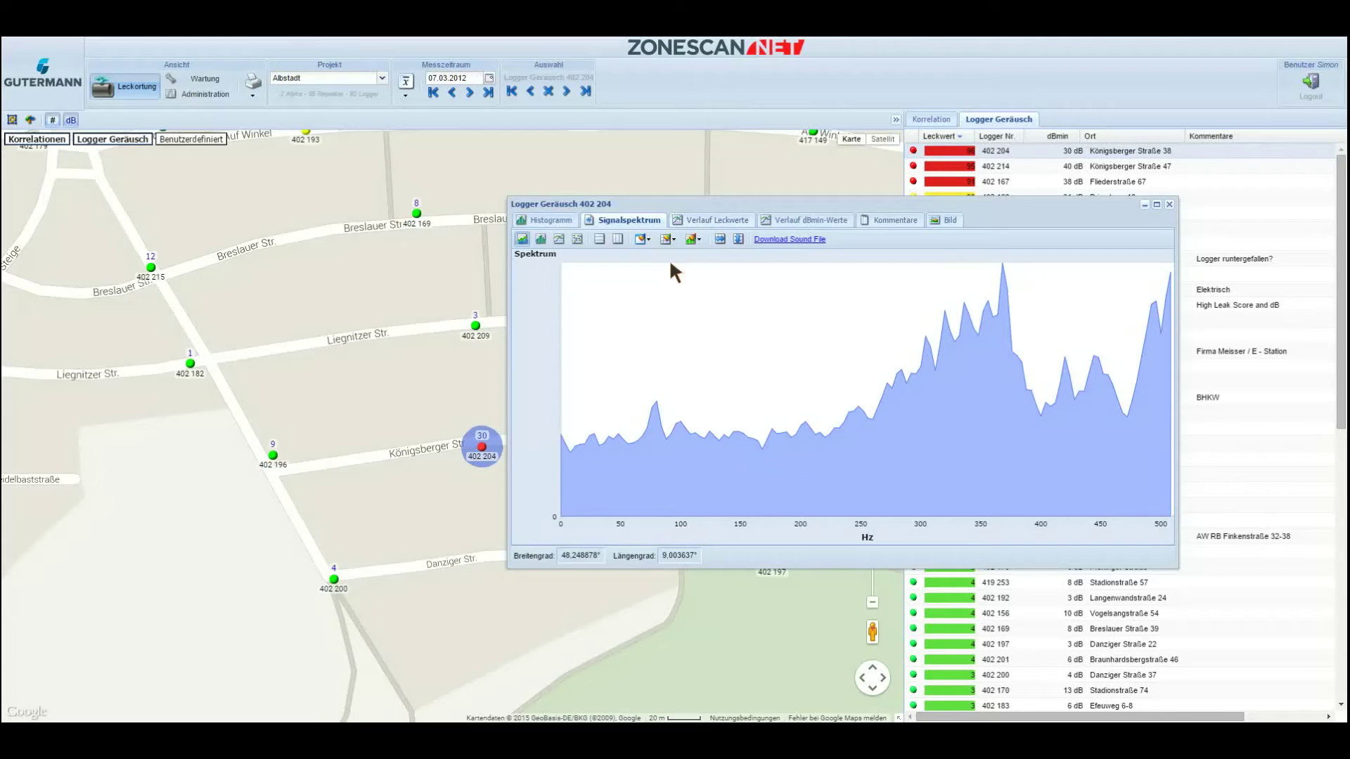
- Review logger 402 204's Verlauf Leckwerte and Verlauf dBmin-Werte, then open its Kommentare
{"action": "left_click", "coordinate": [702, 216]}
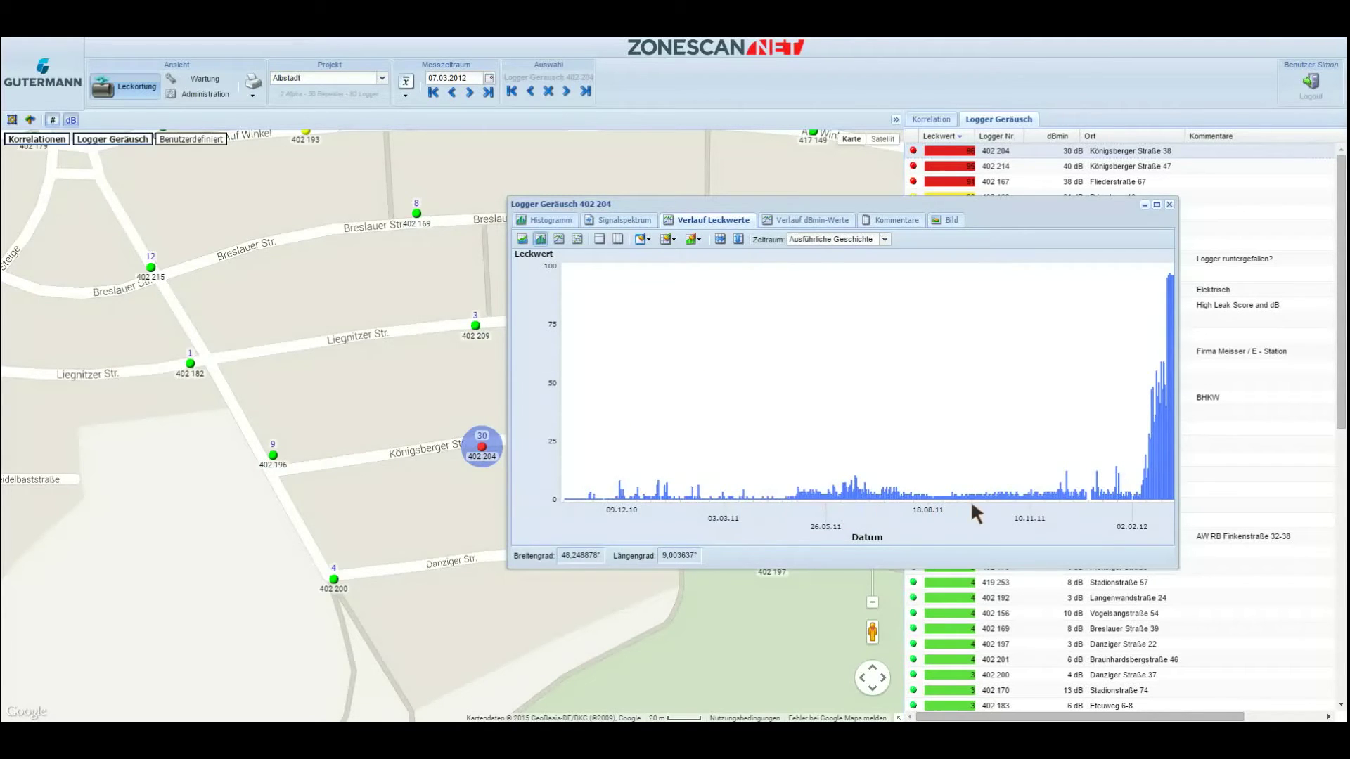
{"action": "mouse_move", "coordinate": [562, 498]}
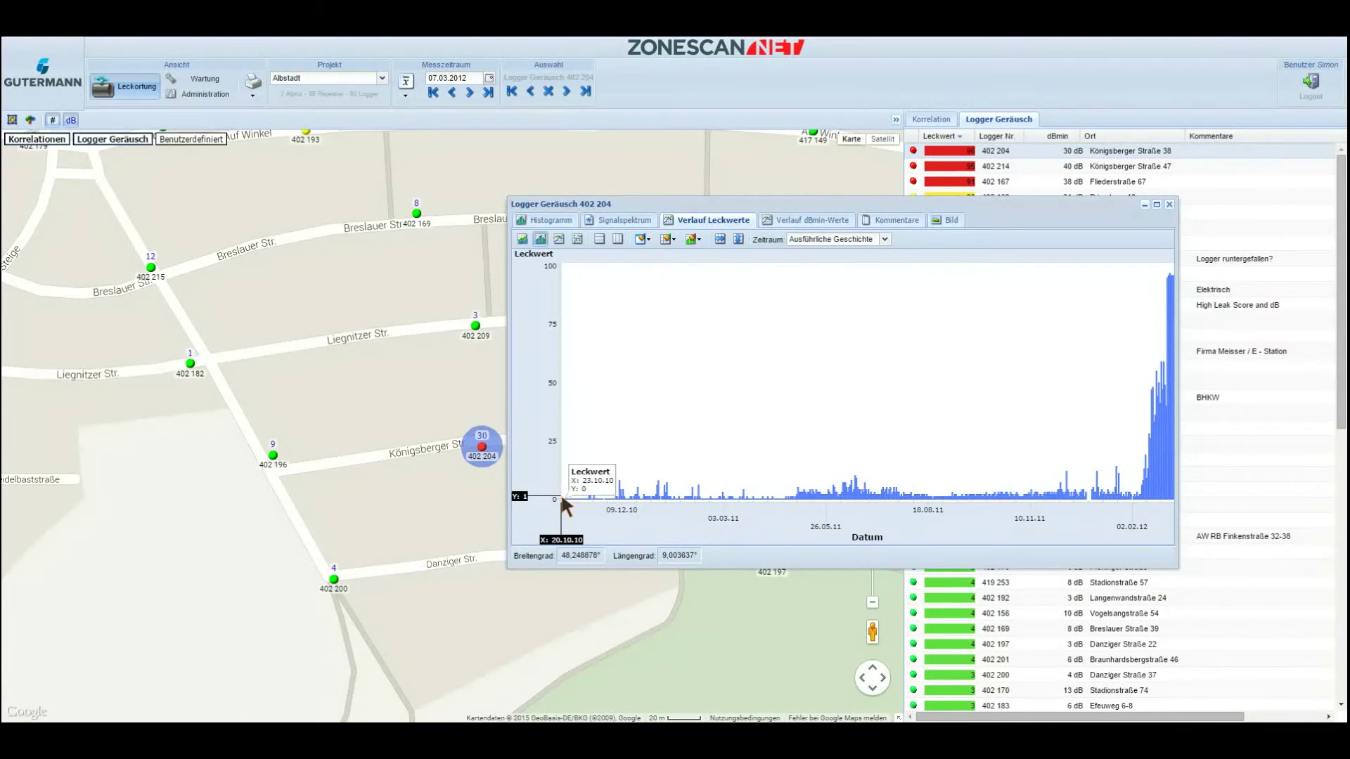
{"action": "mouse_move", "coordinate": [1117, 482]}
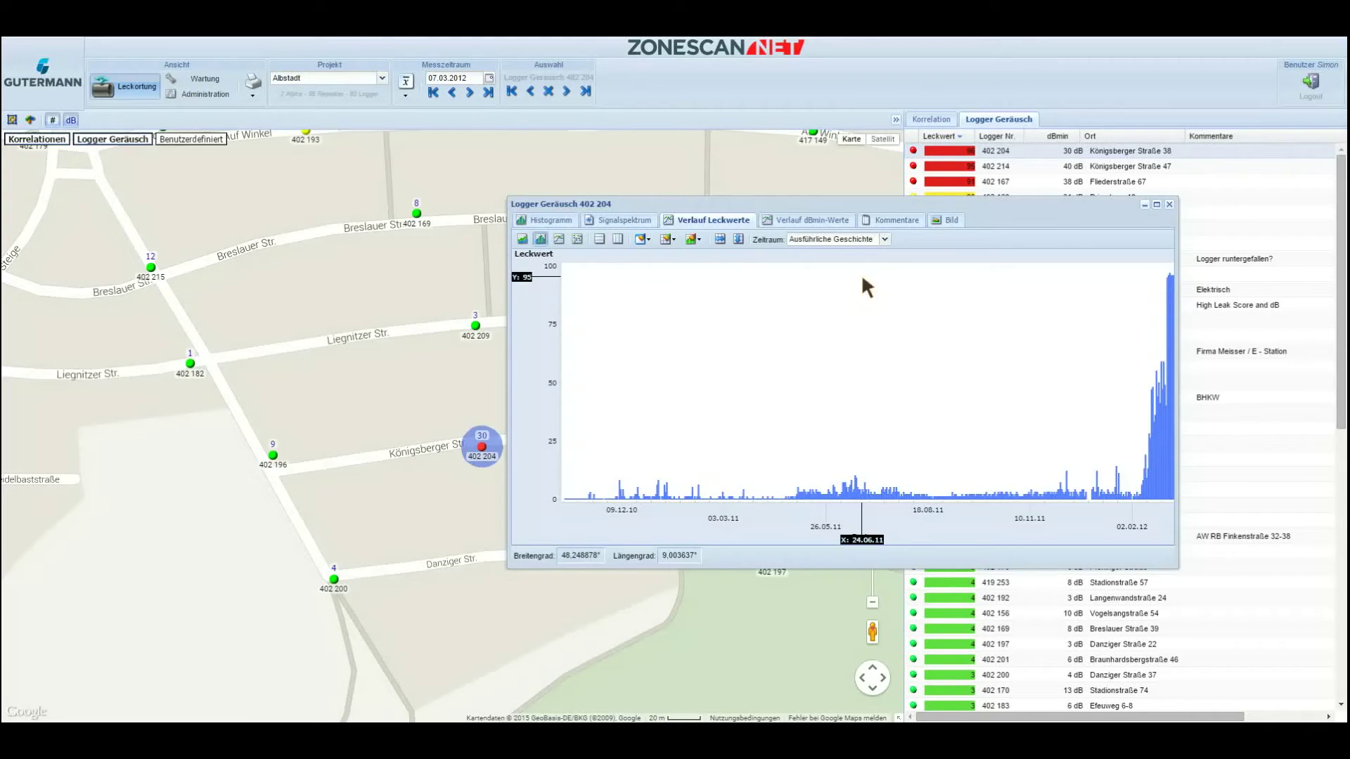
{"action": "left_click", "coordinate": [803, 219]}
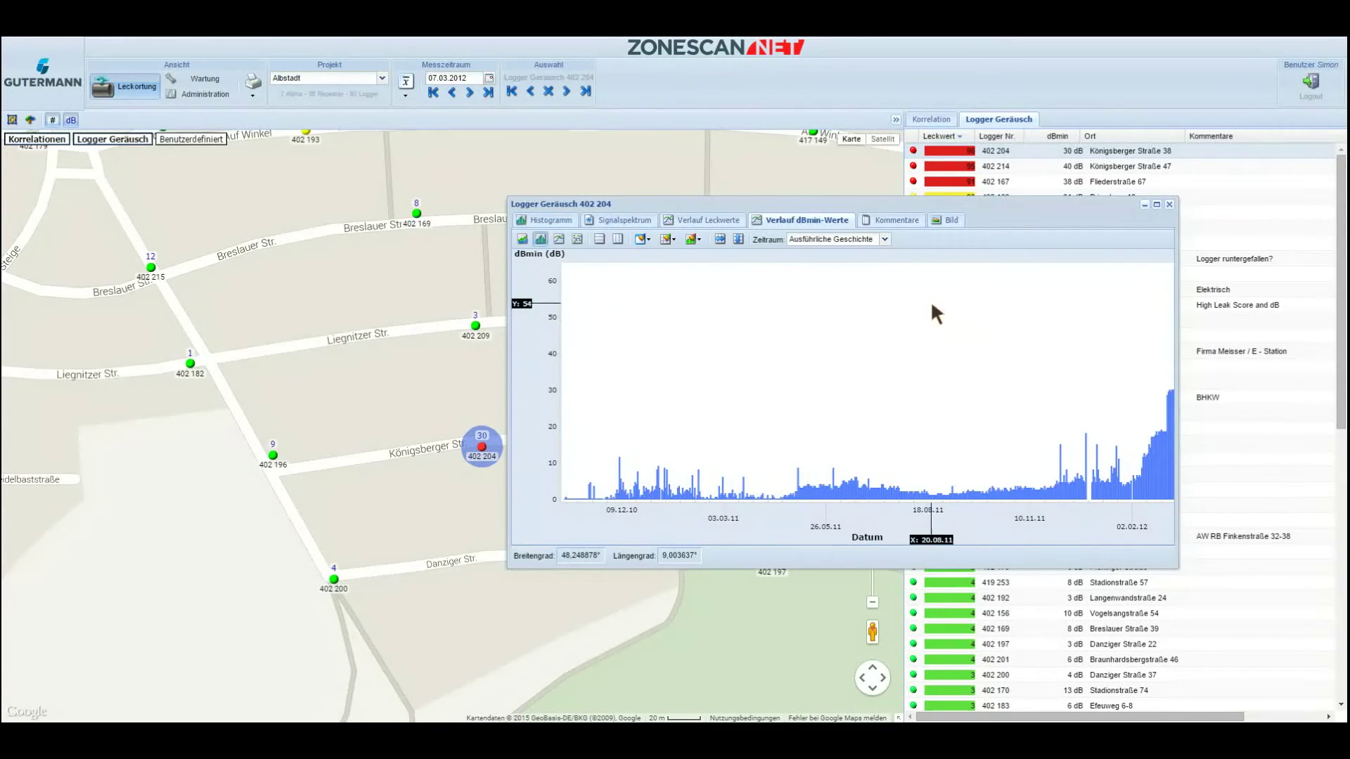
{"action": "left_click", "coordinate": [893, 220]}
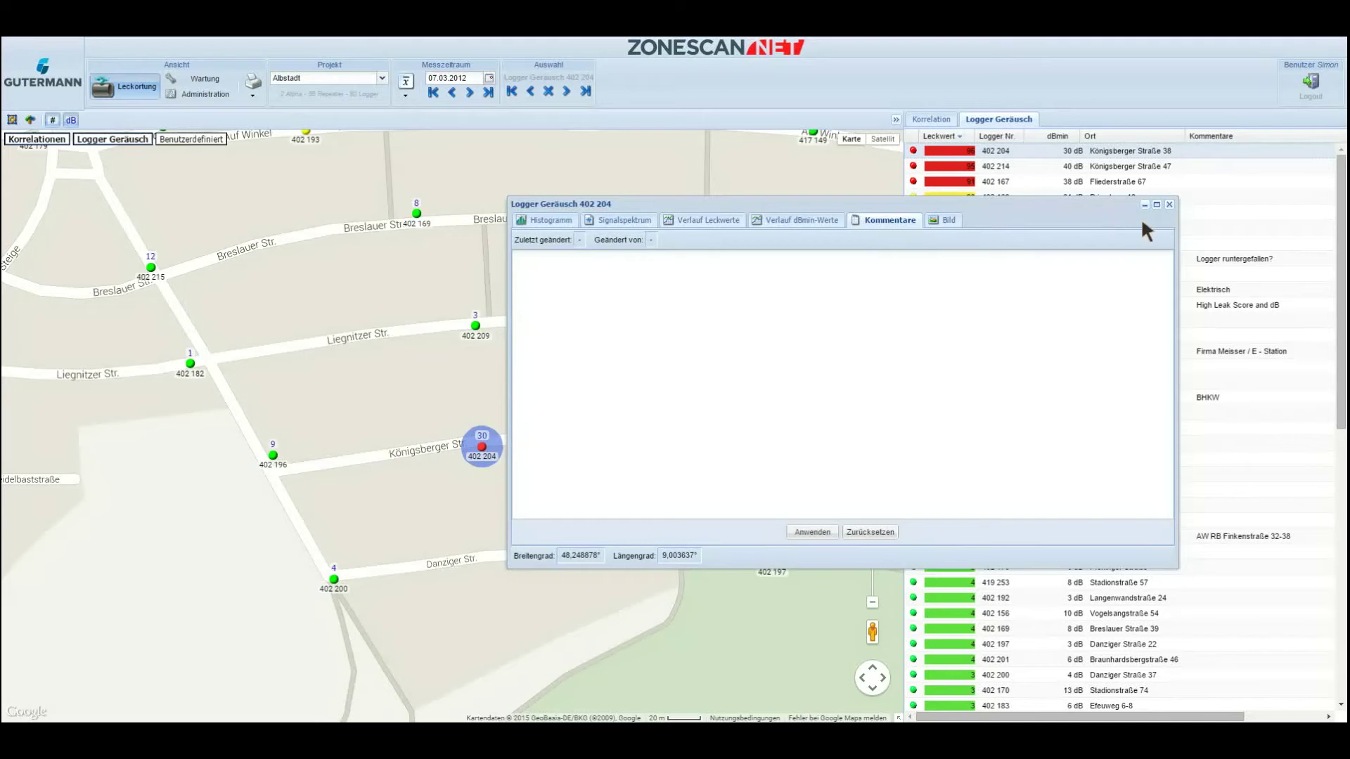
- Close the Logger Geräusch 402 204 window and select the Königsberger Str. leak marker
{"action": "left_click", "coordinate": [1167, 202]}
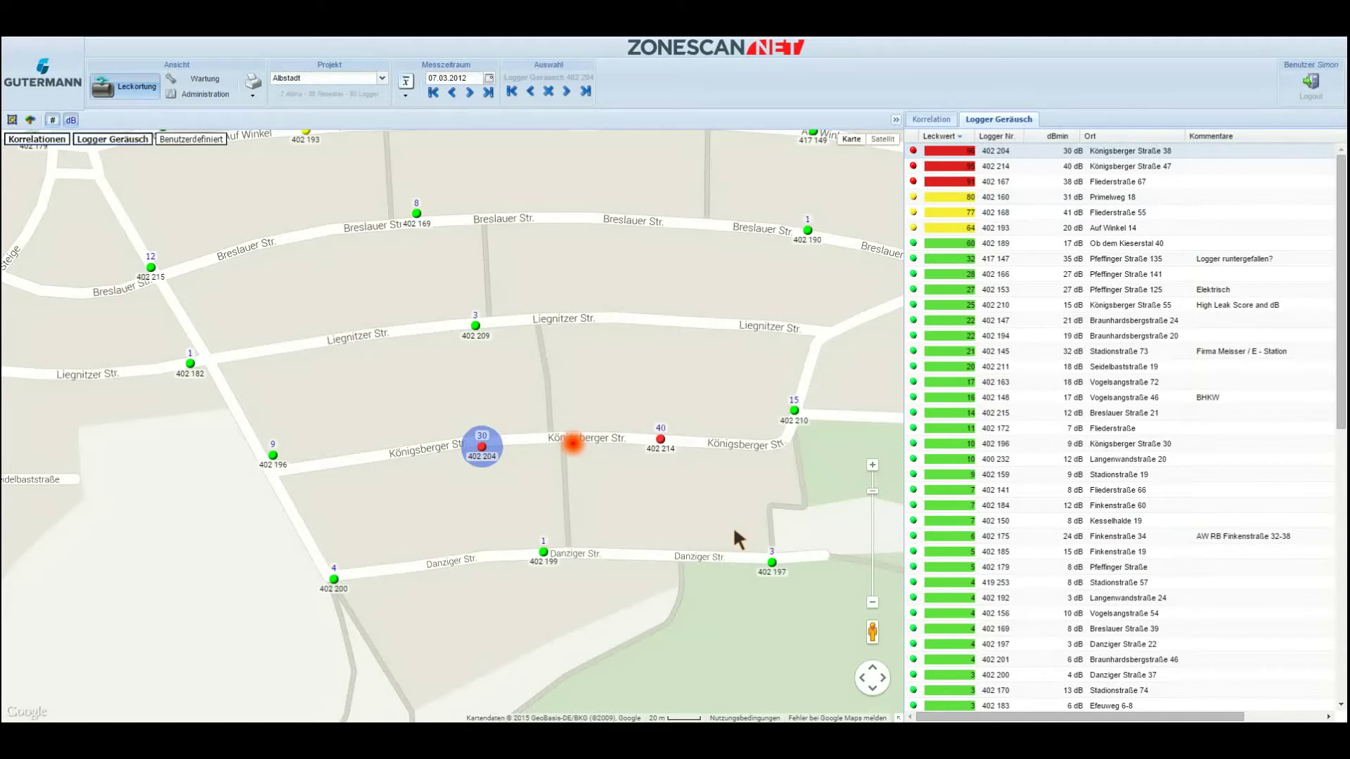
{"action": "left_click", "coordinate": [552, 505]}
{"action": "left_click", "coordinate": [571, 441]}
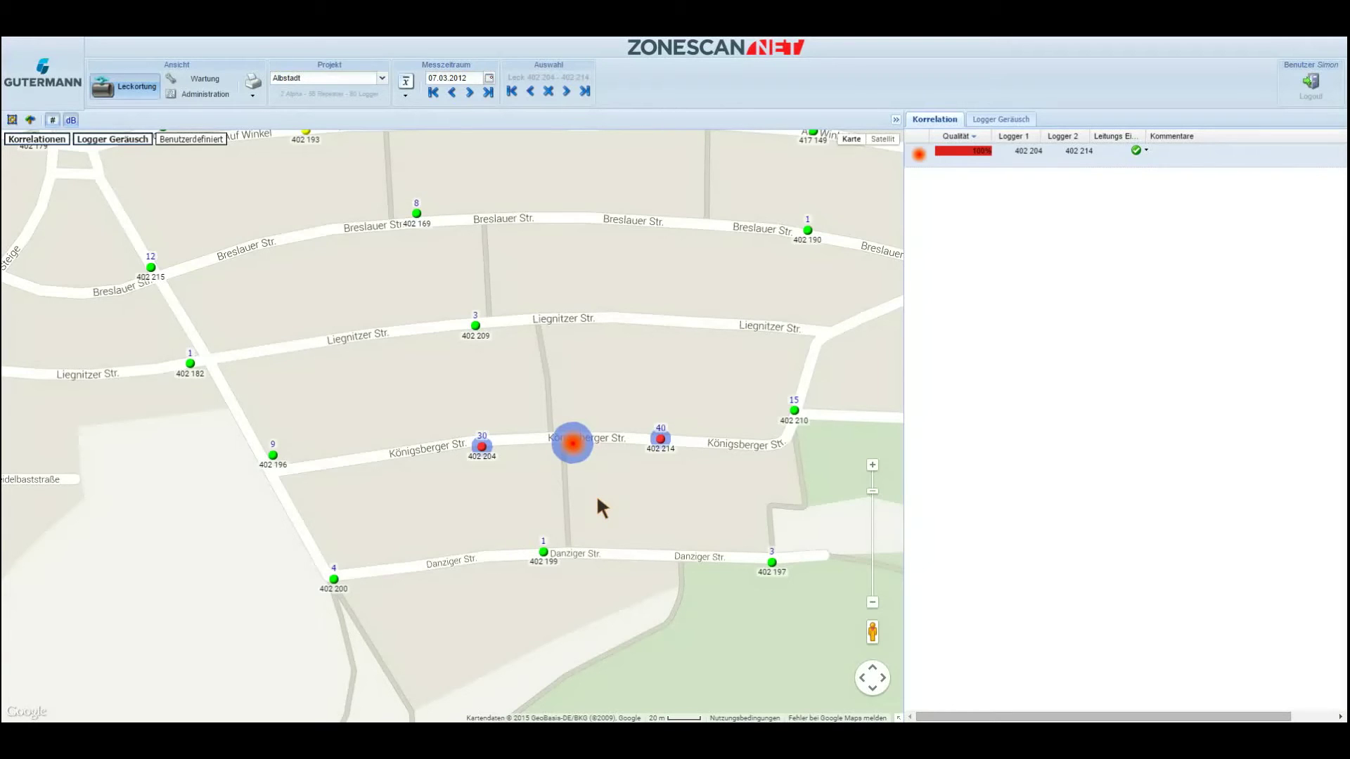
- Run Manuelle Korrelation on the leak, placing it 51.4 m and 50.1 m from the loggers
{"action": "right_click", "coordinate": [572, 442]}
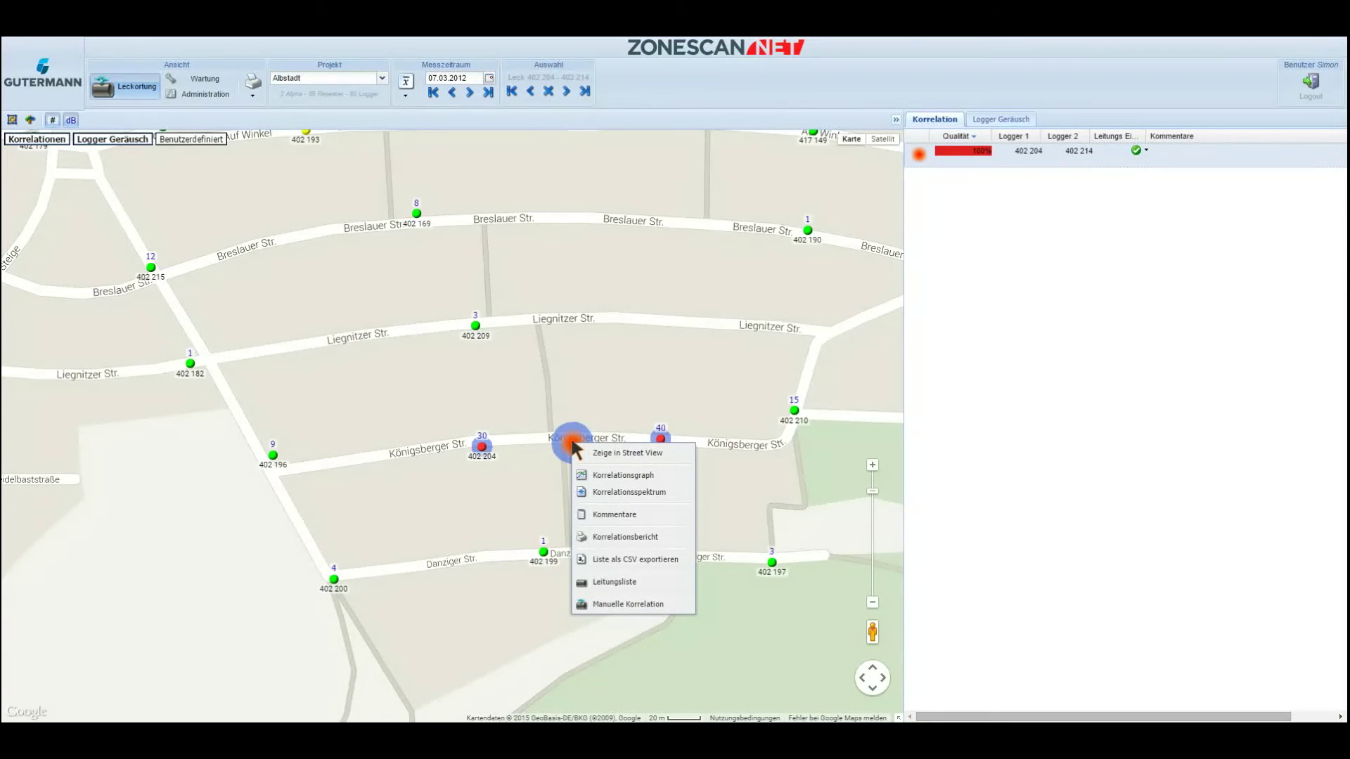
{"action": "left_click", "coordinate": [628, 606]}
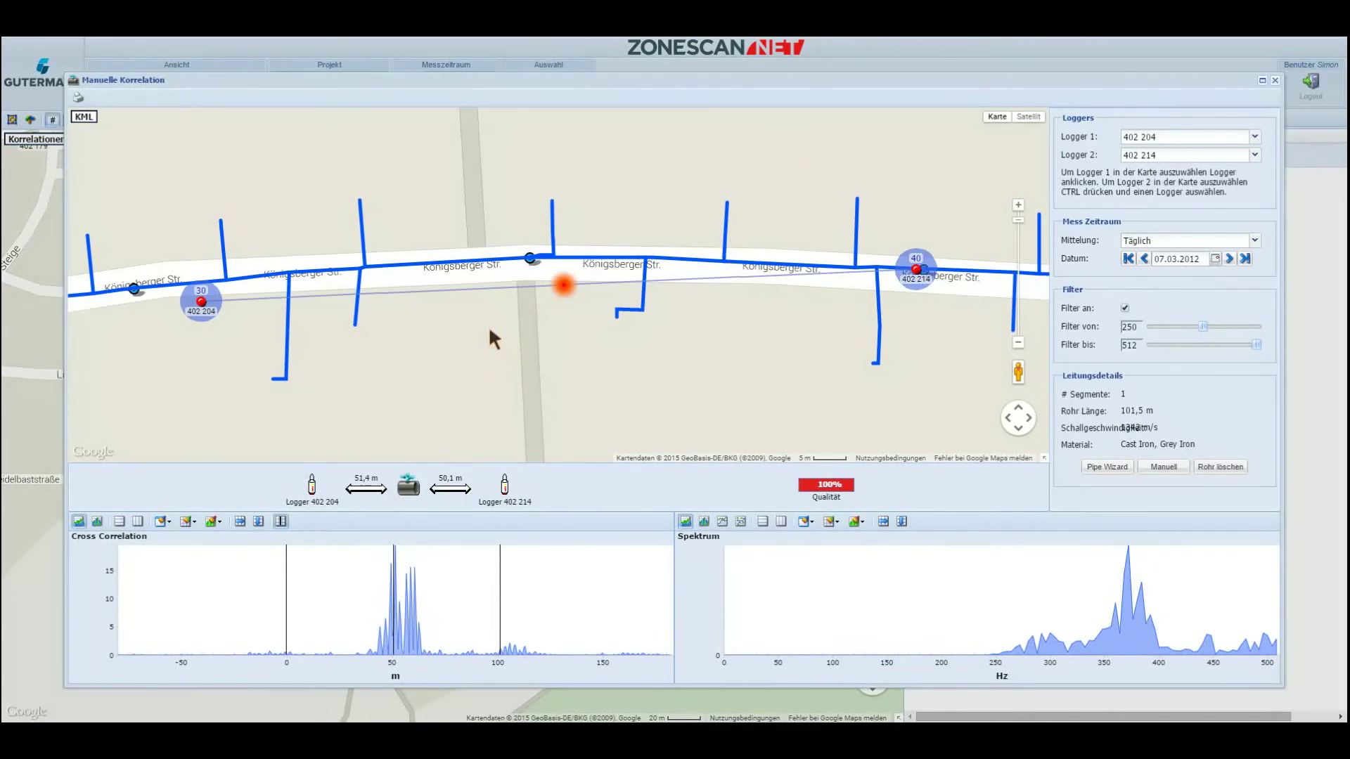
- Delete the pipe between the loggers with Rohr löschen and launch the Pipe Wizard
{"action": "left_click_drag", "start_coordinate": [490, 331], "coordinate": [536, 337]}
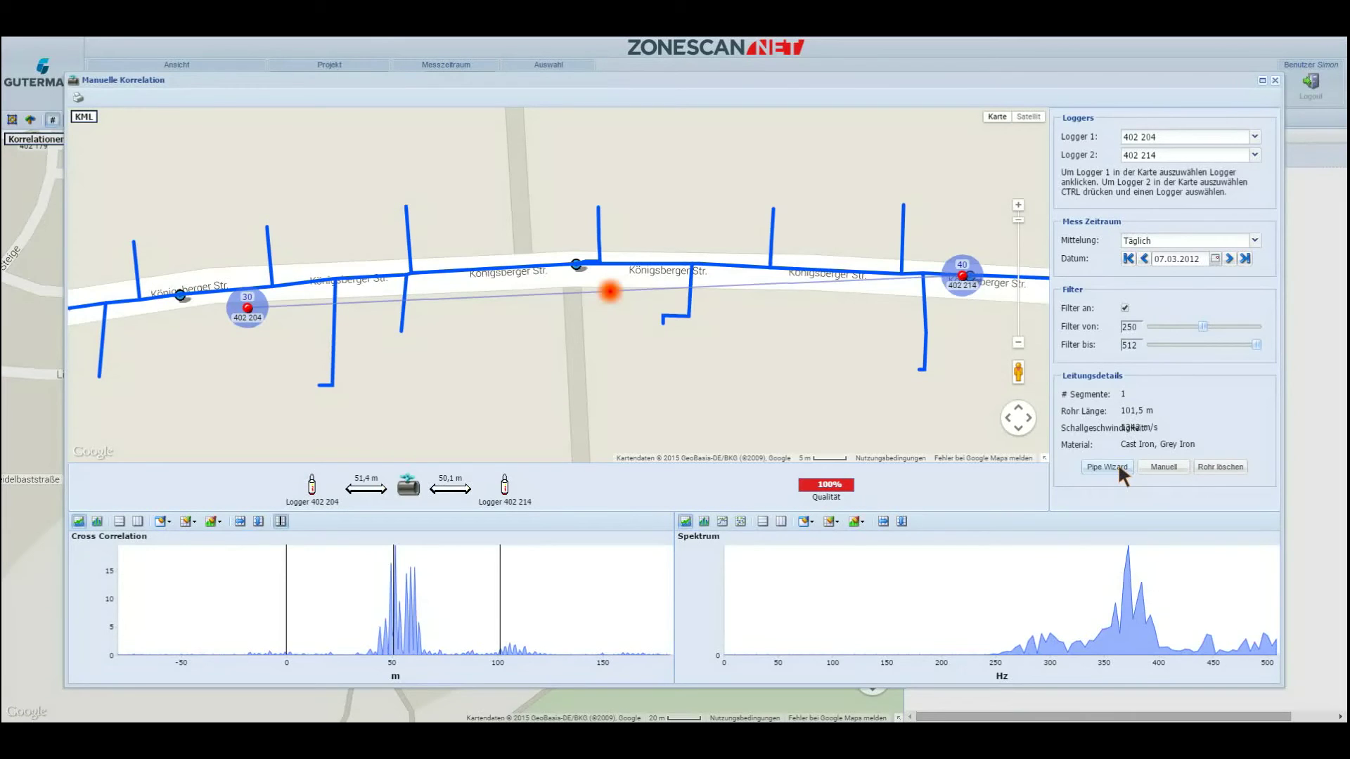
{"action": "left_click", "coordinate": [1219, 467]}
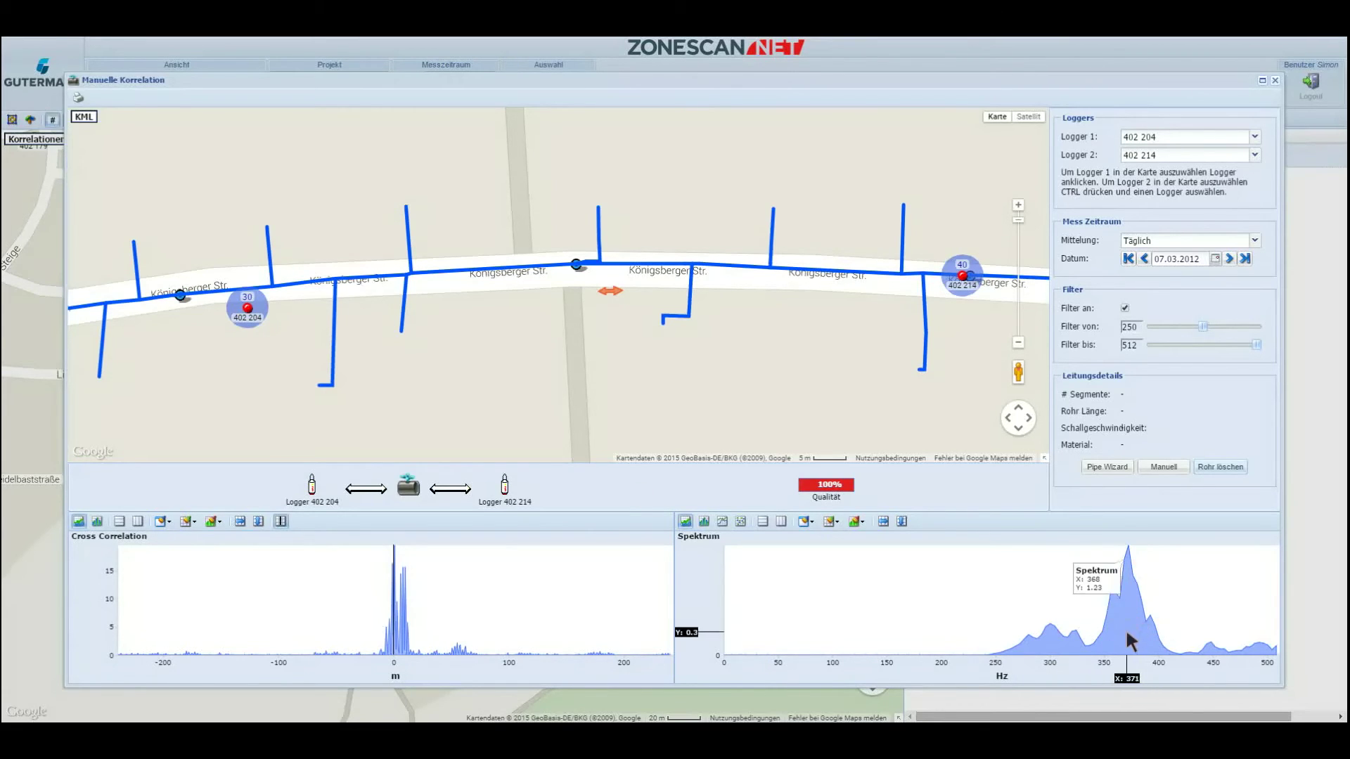
{"action": "left_click", "coordinate": [1103, 464]}
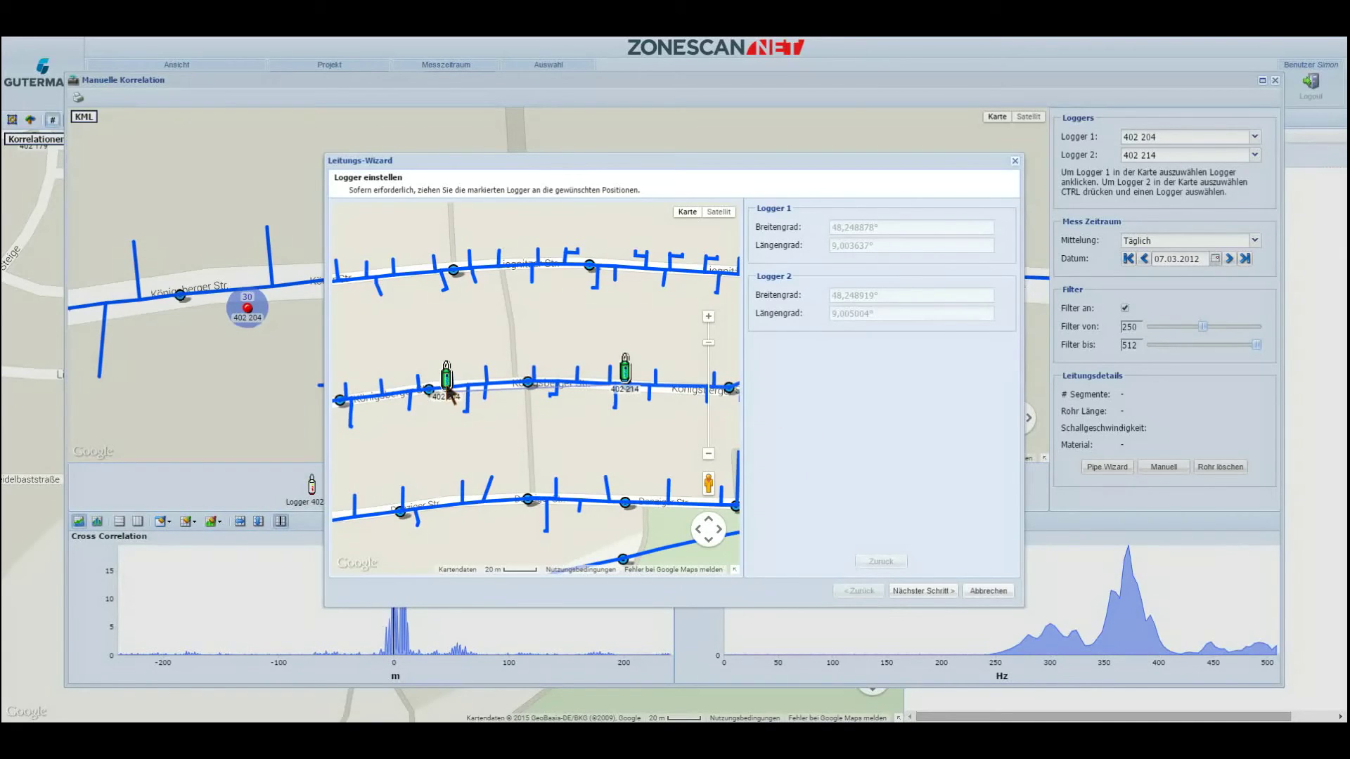
- Reposition loggers 402 204 and 402 214 on Königsberger Str. and advance to pipe drawing
{"action": "left_click", "coordinate": [546, 164]}
{"action": "left_click_drag", "start_coordinate": [545, 164], "coordinate": [457, 135]}
{"action": "scroll", "coordinate": [372, 368], "scroll_direction": "up", "scroll_amount": 1}
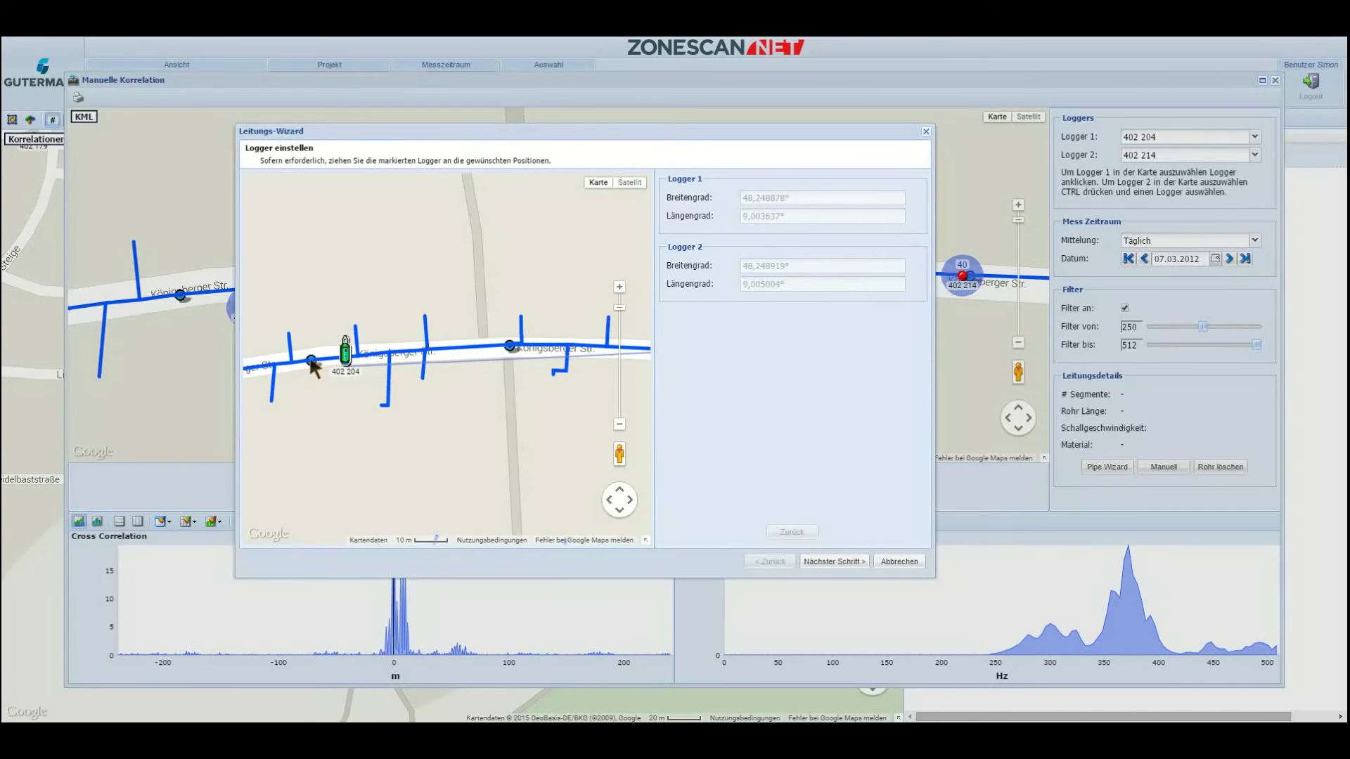
{"action": "left_click", "coordinate": [344, 360]}
{"action": "left_click_drag", "start_coordinate": [346, 366], "coordinate": [310, 359]}
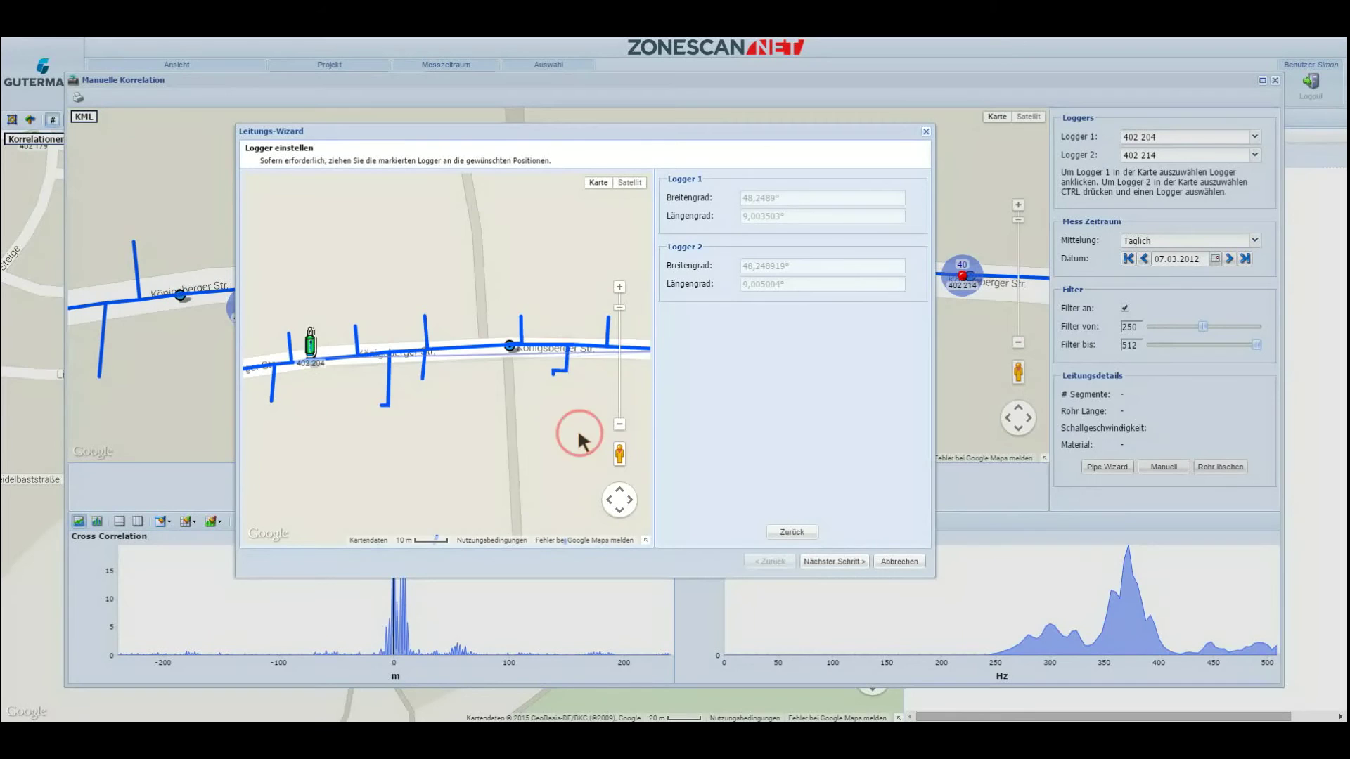
{"action": "left_click_drag", "start_coordinate": [582, 441], "coordinate": [346, 458]}
{"action": "left_click", "coordinate": [473, 357]}
{"action": "left_click_drag", "start_coordinate": [474, 359], "coordinate": [477, 360]}
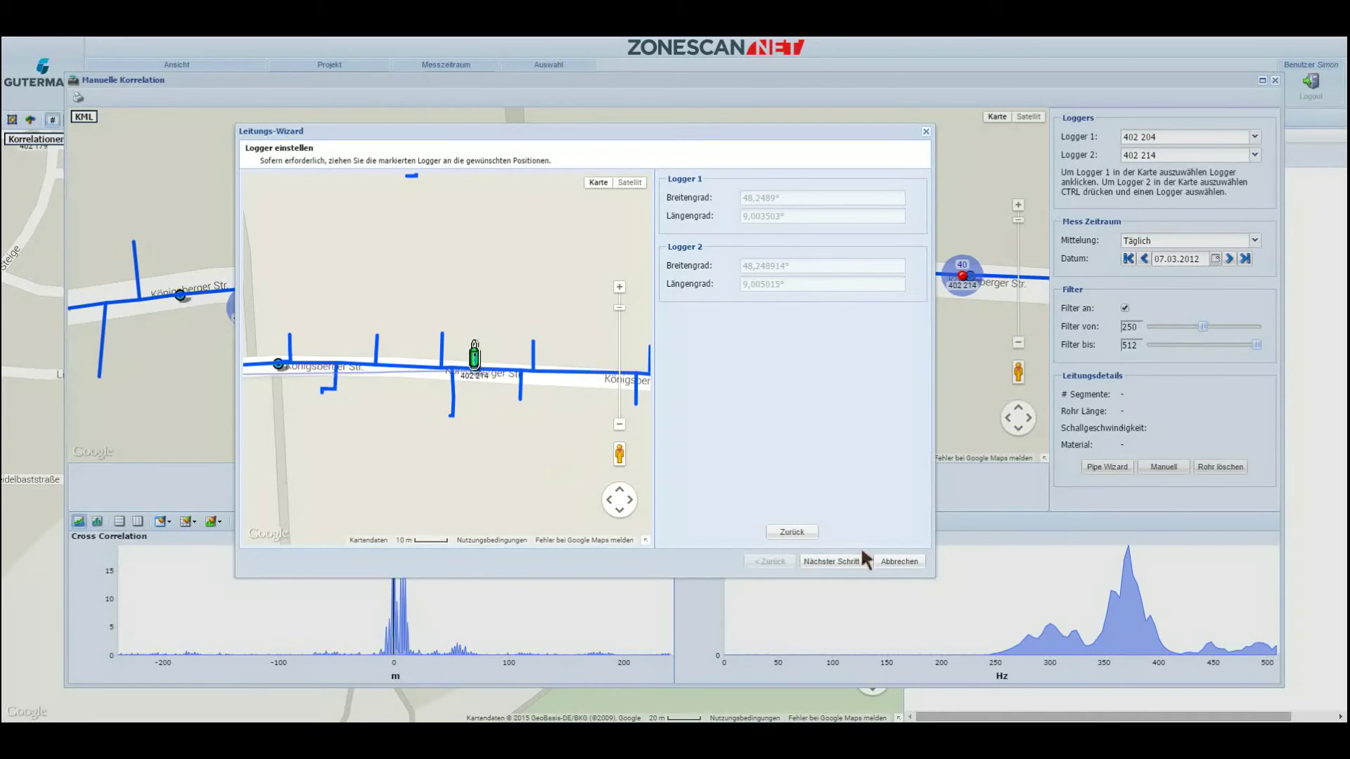
{"action": "left_click", "coordinate": [828, 563]}
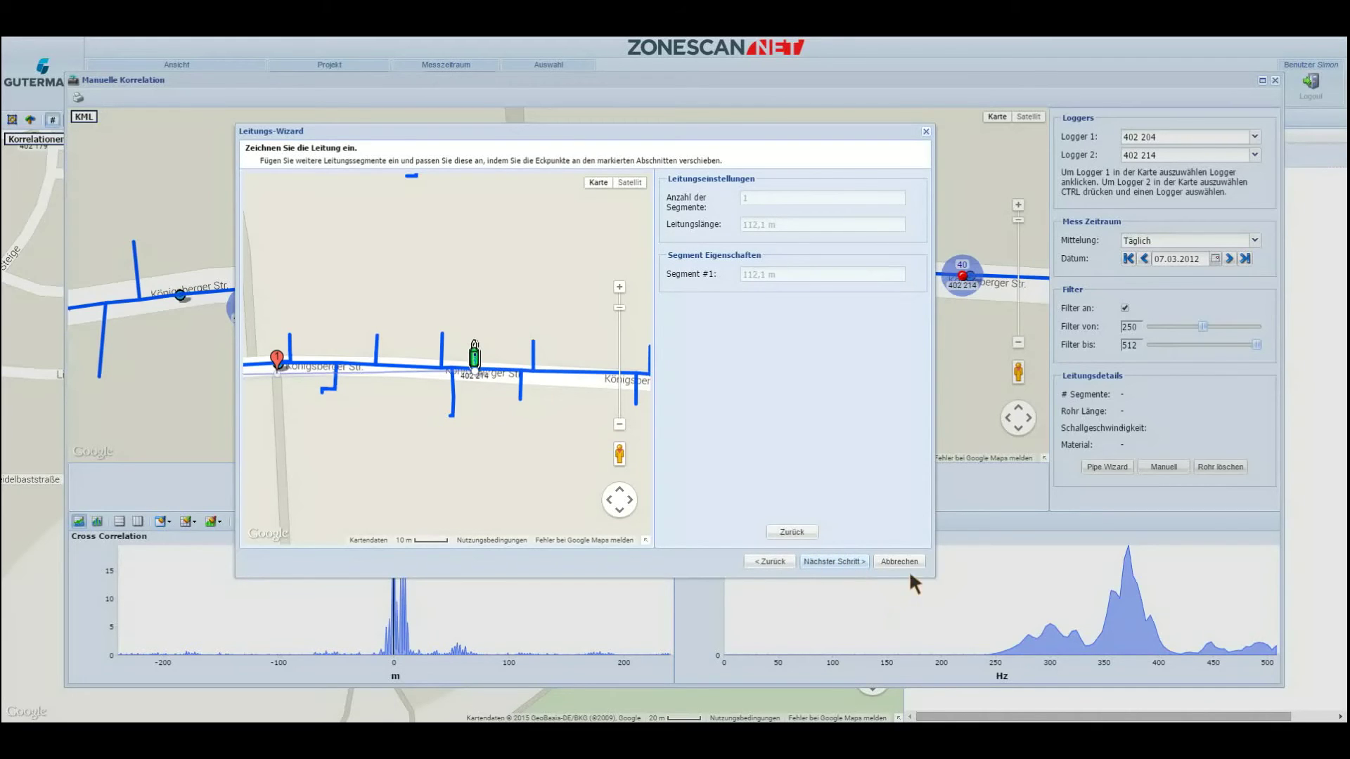
- Bend the pipe onto Königsberger Str., giving 59,6 m and 52,8 m segments
{"action": "left_click_drag", "start_coordinate": [931, 572], "coordinate": [1230, 642]}
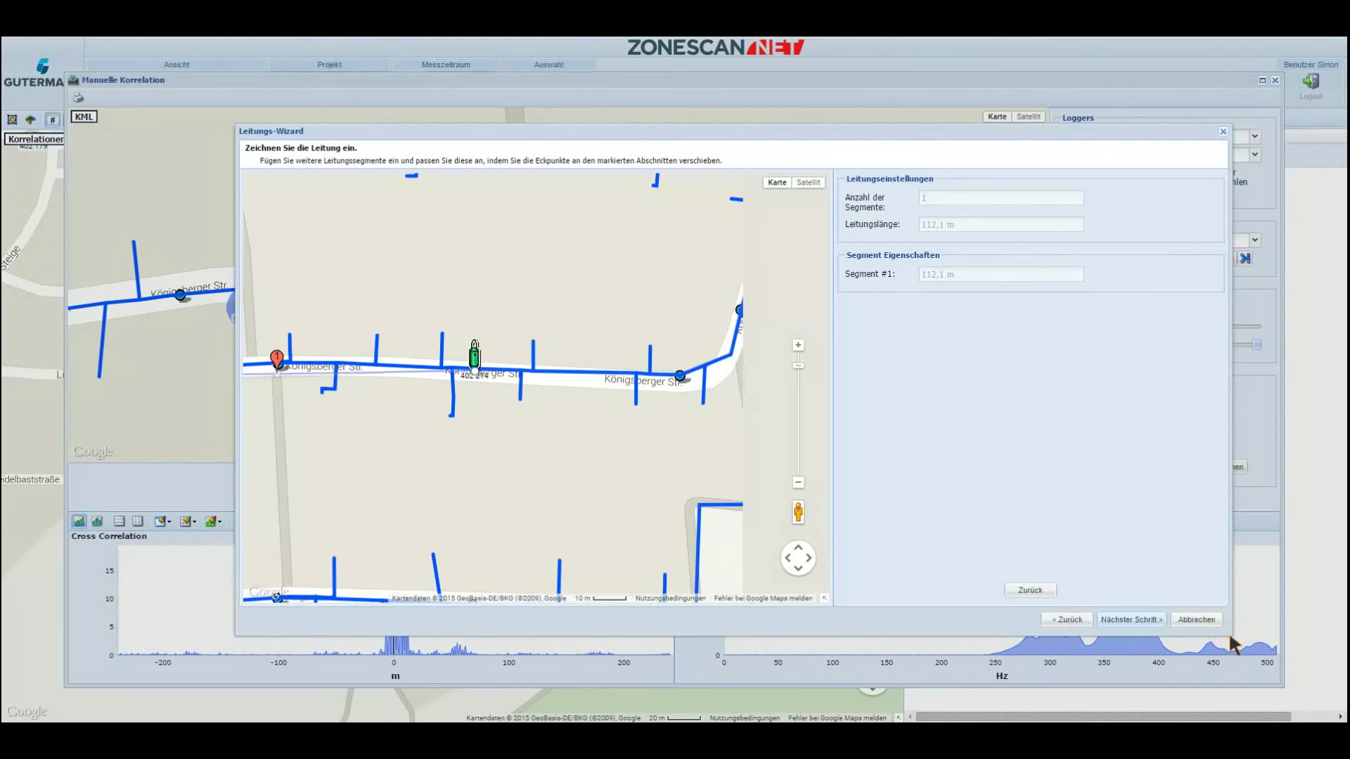
{"action": "left_click_drag", "start_coordinate": [323, 425], "coordinate": [559, 450]}
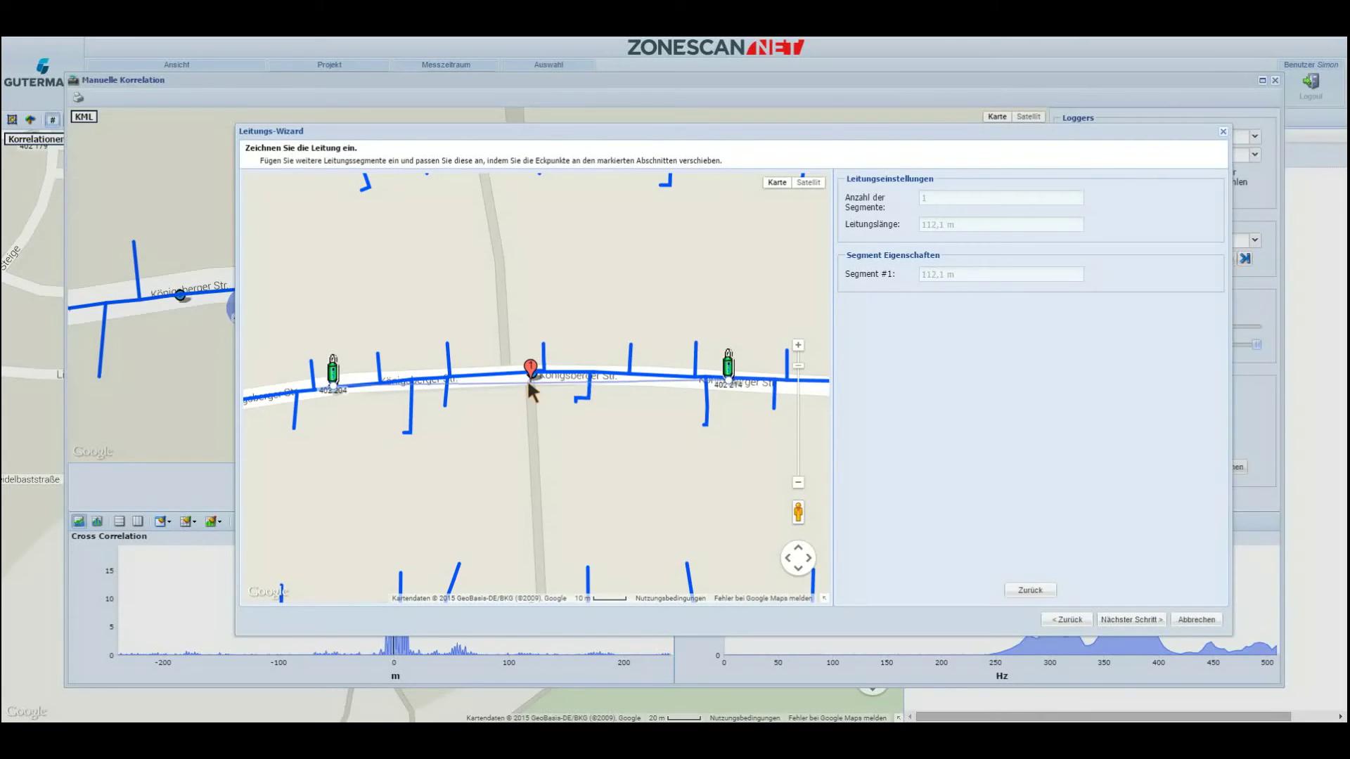
{"action": "left_click_drag", "start_coordinate": [532, 384], "coordinate": [382, 255]}
{"action": "left_click_drag", "start_coordinate": [556, 318], "coordinate": [670, 242]}
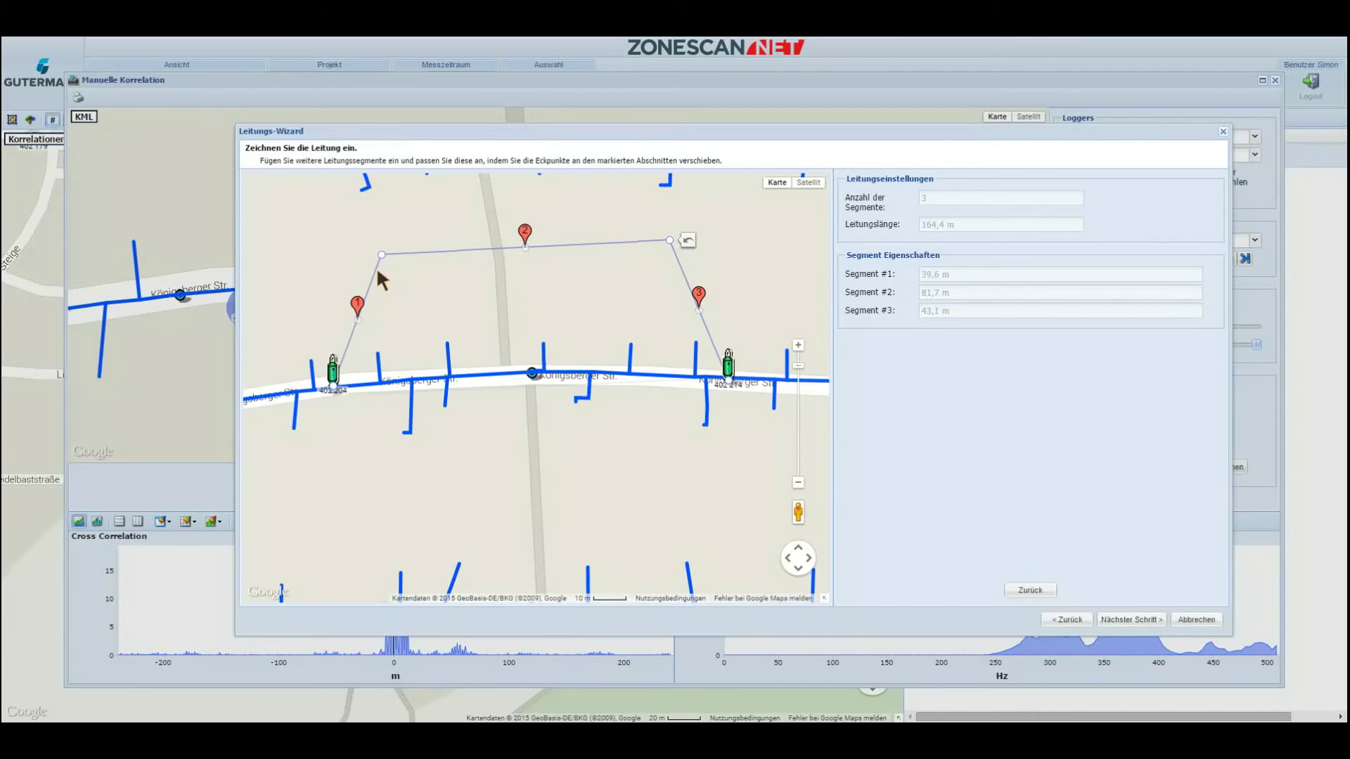
{"action": "left_click", "coordinate": [689, 240]}
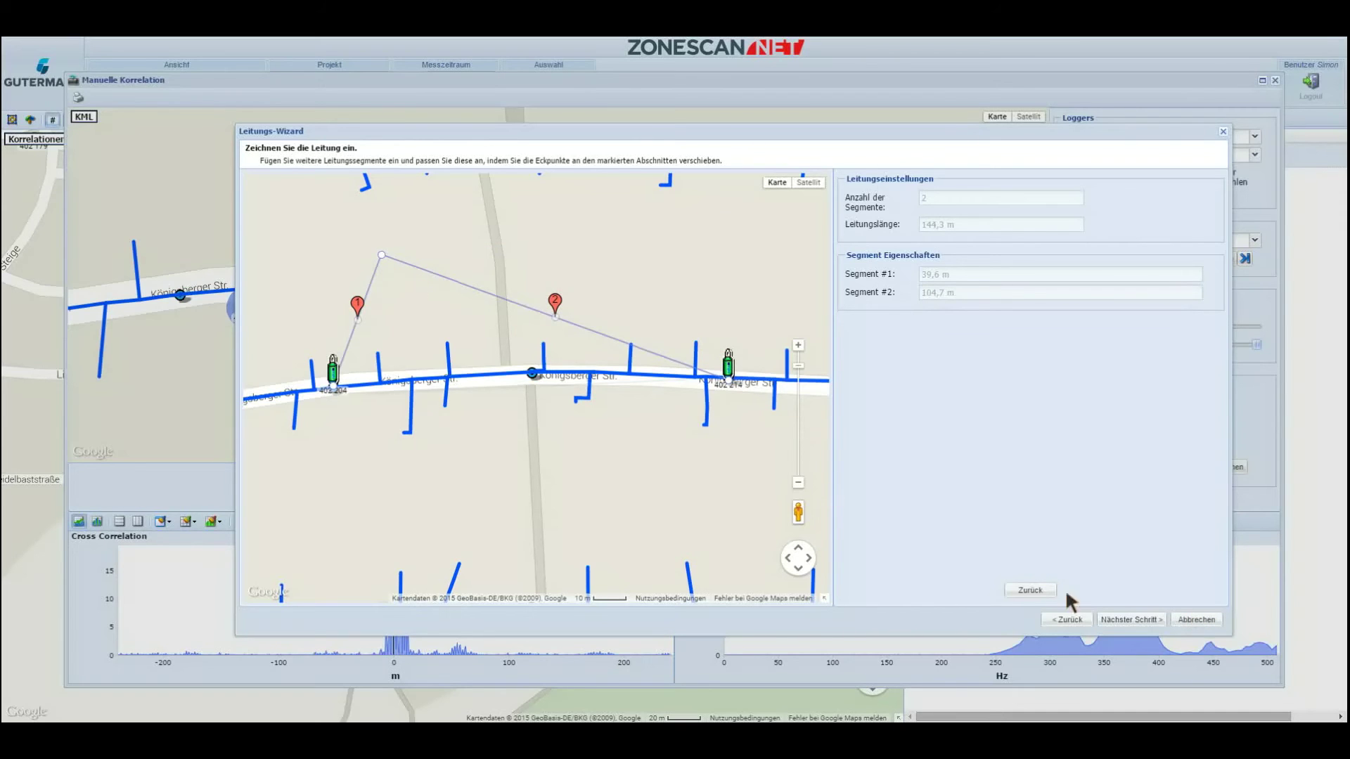
{"action": "left_click", "coordinate": [1031, 589]}
{"action": "left_click", "coordinate": [1031, 590]}
{"action": "left_click_drag", "start_coordinate": [380, 254], "coordinate": [541, 373]}
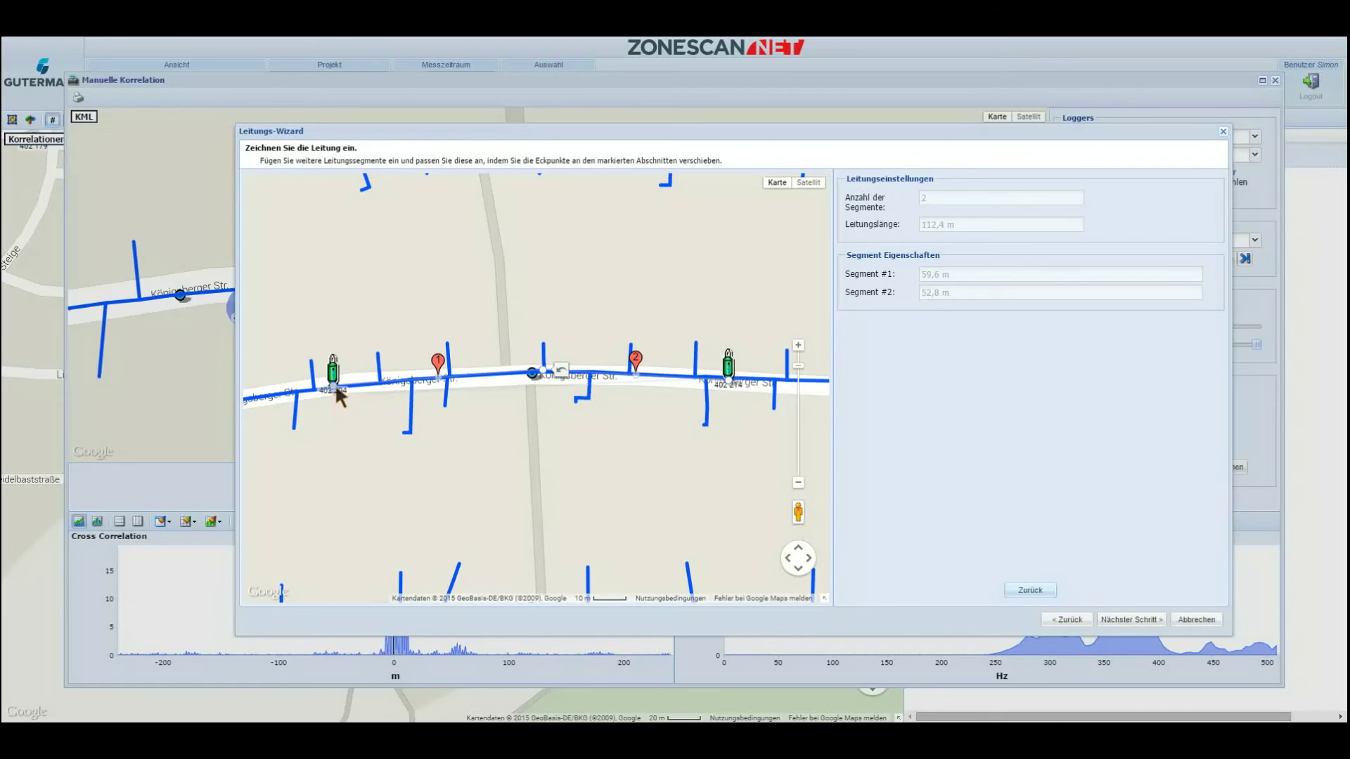
{"action": "left_click", "coordinate": [654, 371]}
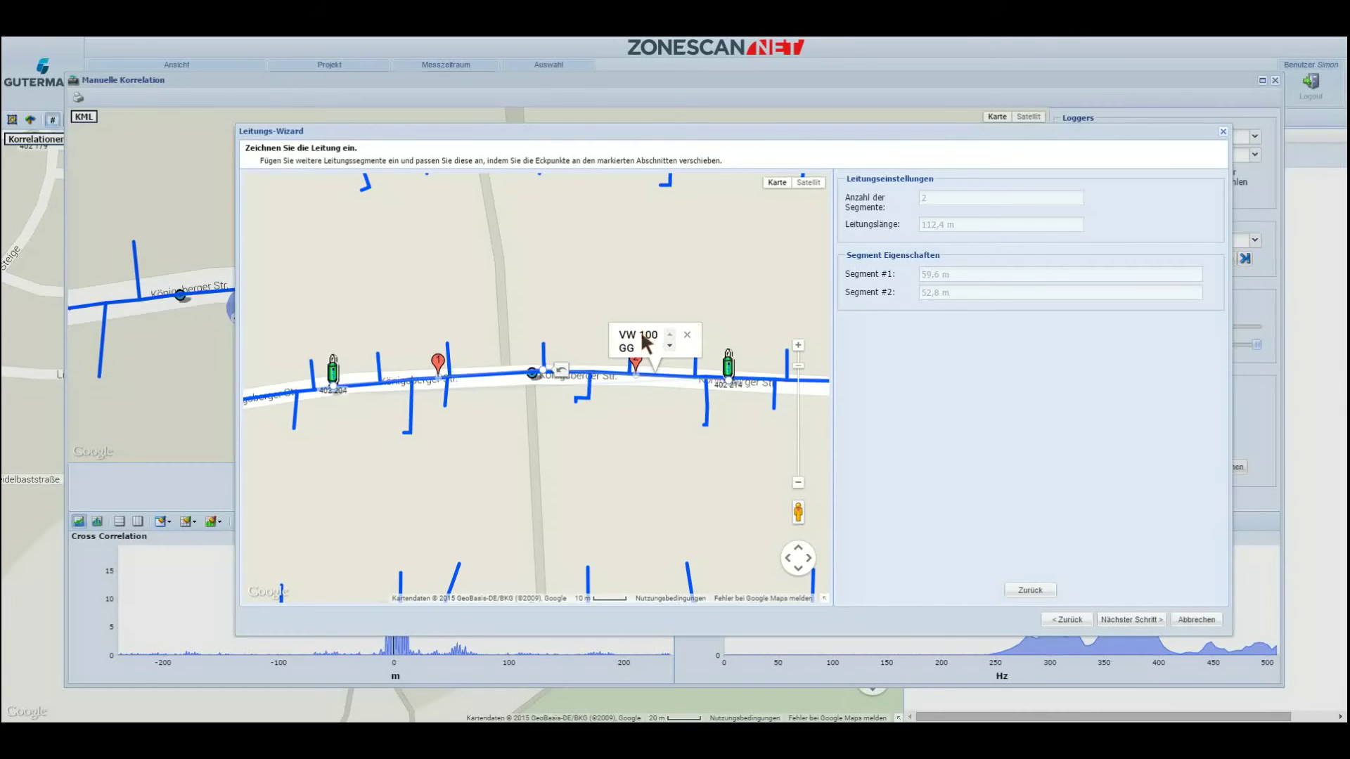
{"action": "left_click", "coordinate": [687, 336]}
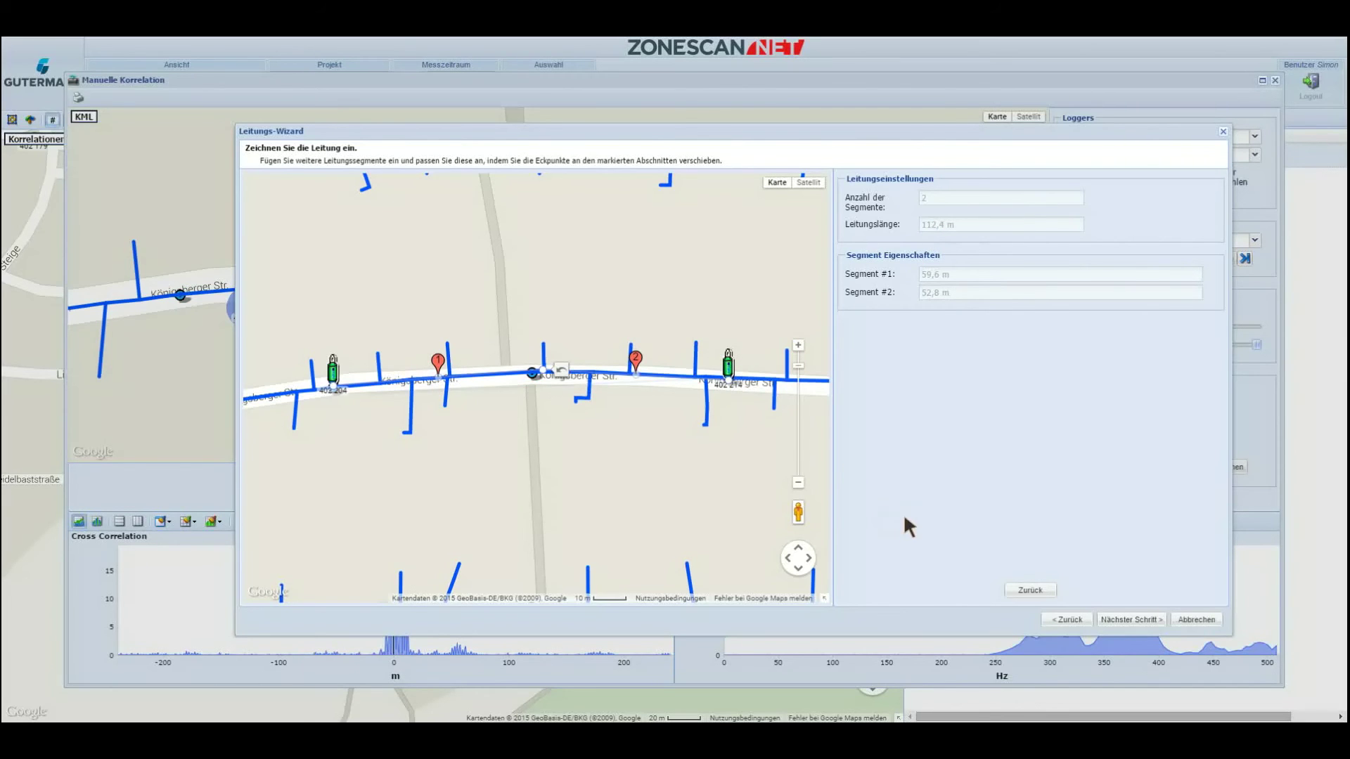
{"action": "left_click", "coordinate": [1125, 619]}
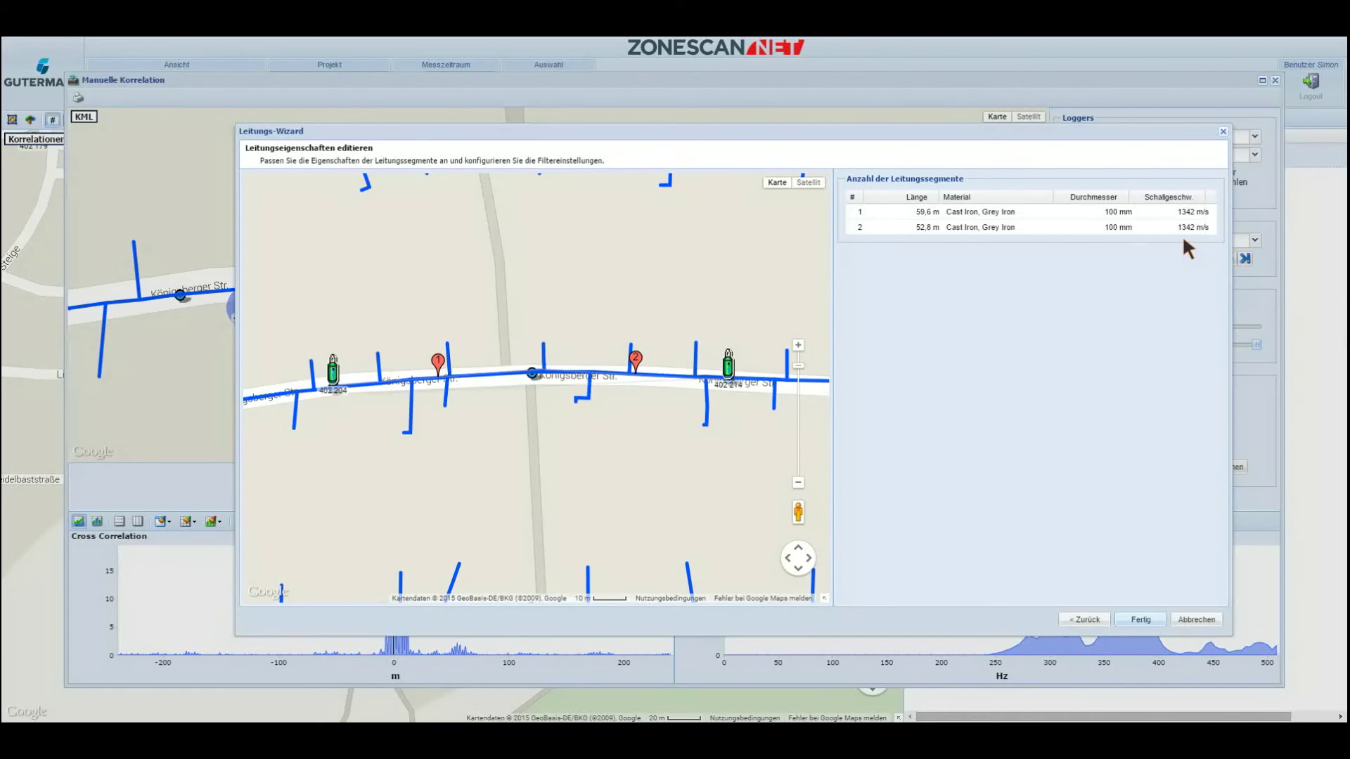
- Apply the 112,4 m pipe with Fertig, placing the leak 56,9 m from logger 402 204
{"action": "left_click", "coordinate": [1140, 622]}
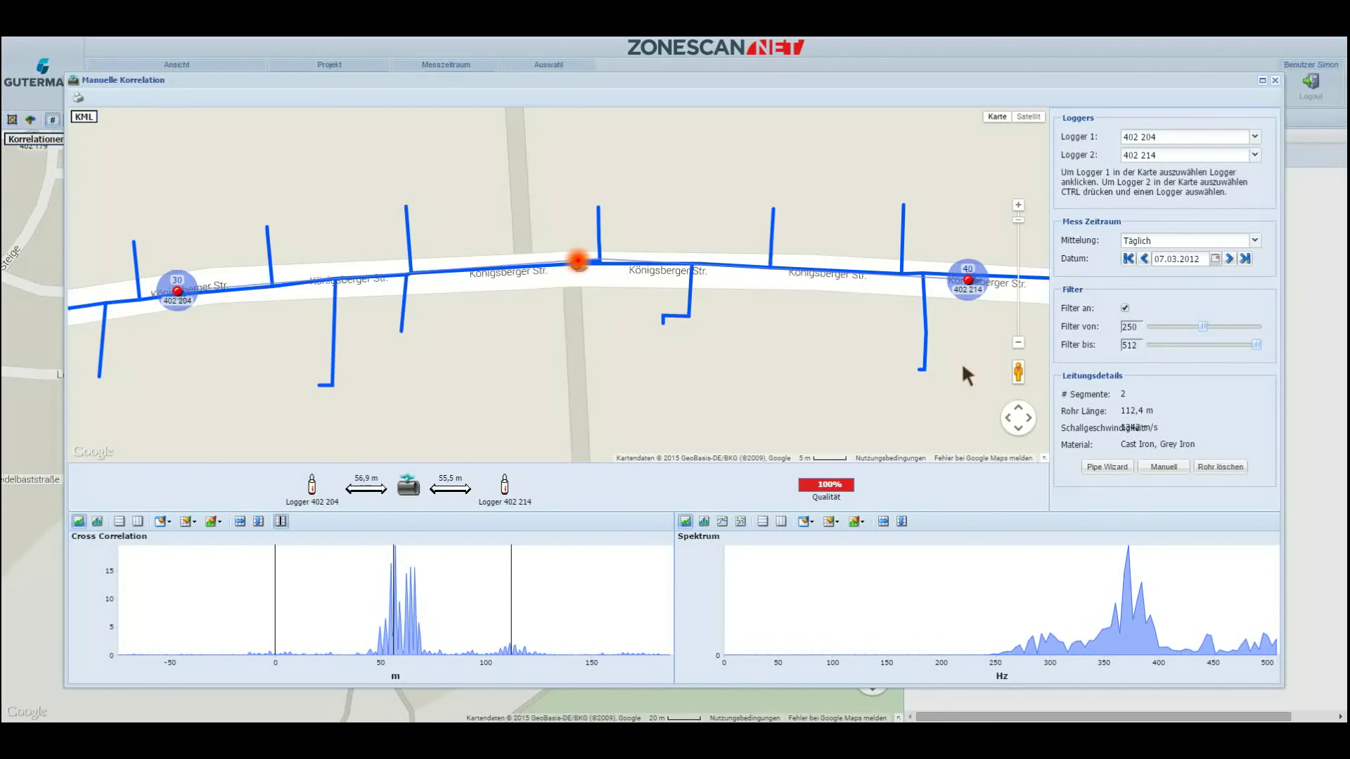
- Set the Filter von lower limit to 252, then bring up the manual correlation report options
{"action": "left_click_drag", "start_coordinate": [1199, 325], "coordinate": [1172, 331]}
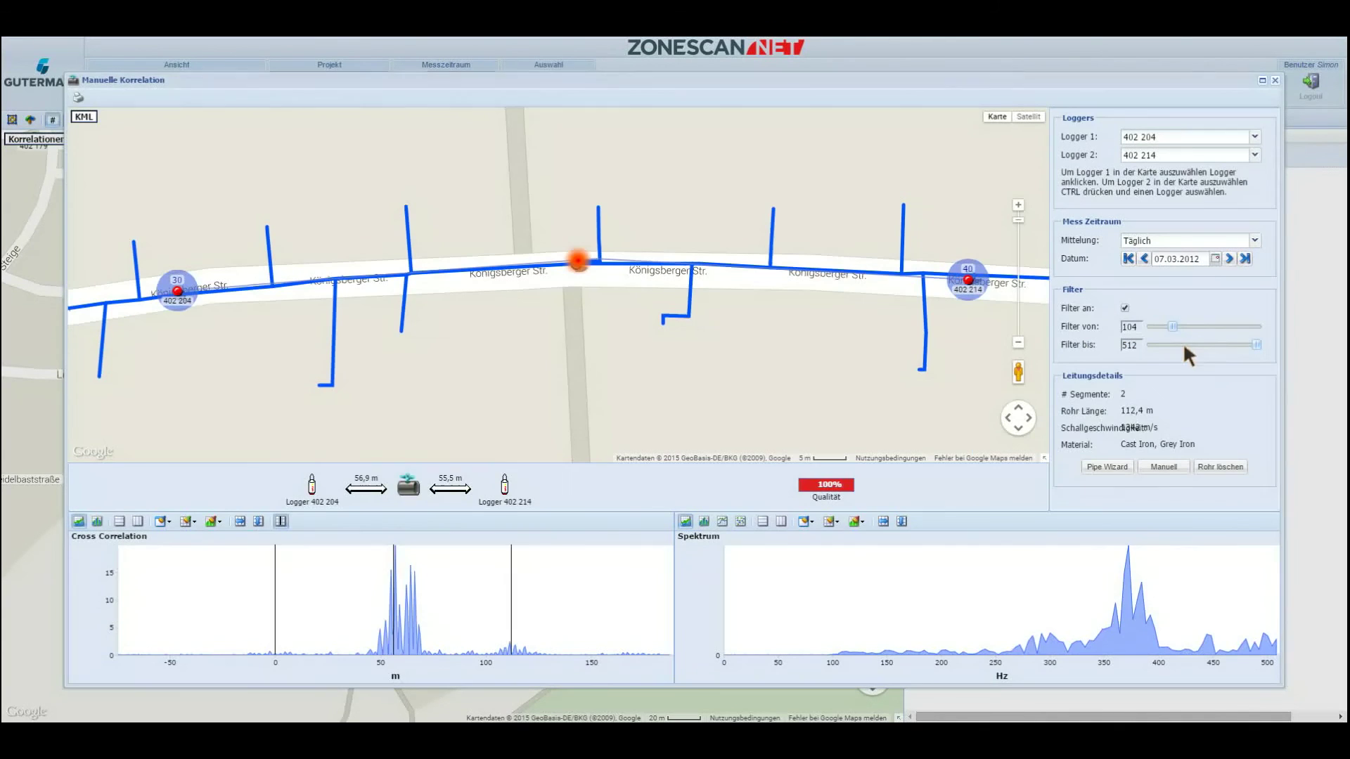
{"action": "mouse_move", "coordinate": [1170, 325]}
{"action": "left_mouse_down"}
{"action": "mouse_move", "coordinate": [1191, 325]}
{"action": "mouse_move", "coordinate": [1171, 326]}
{"action": "left_mouse_up"}
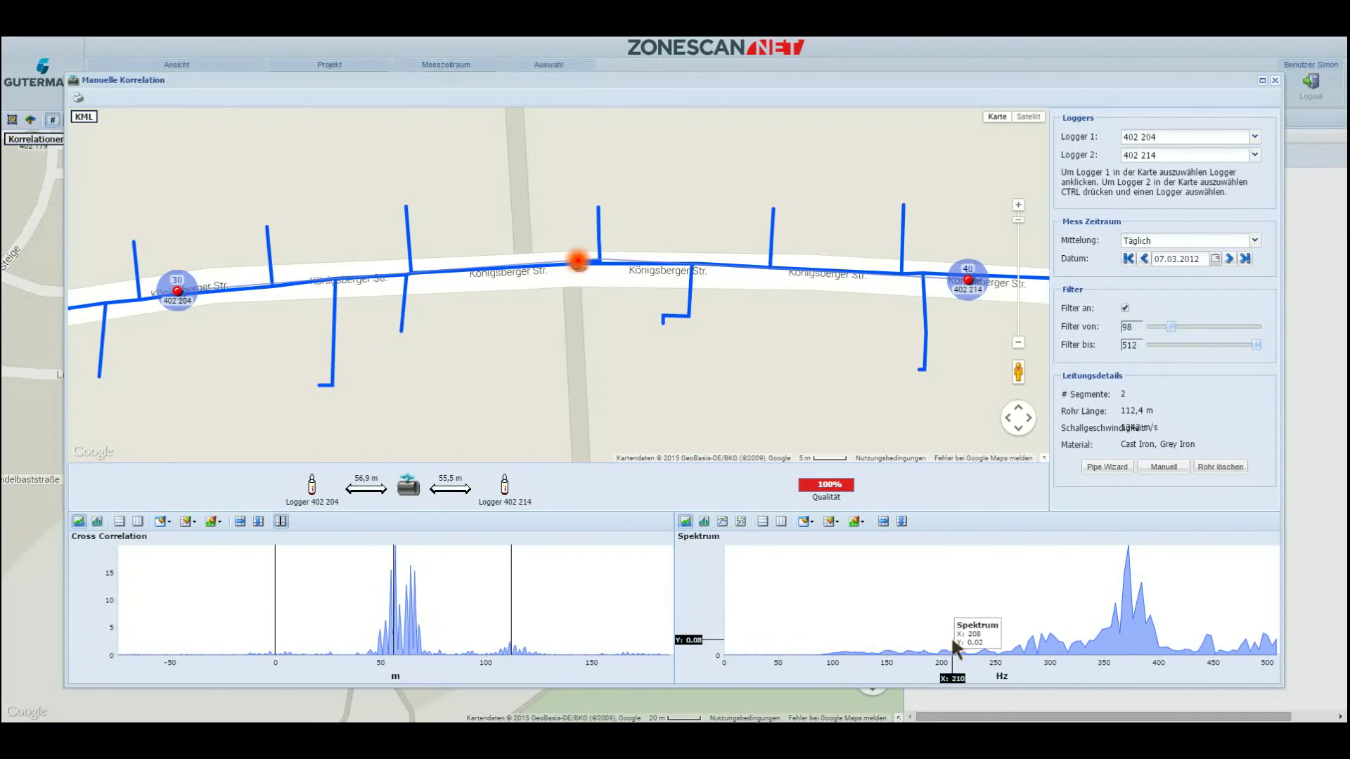
{"action": "left_click_drag", "start_coordinate": [1171, 326], "coordinate": [1203, 326]}
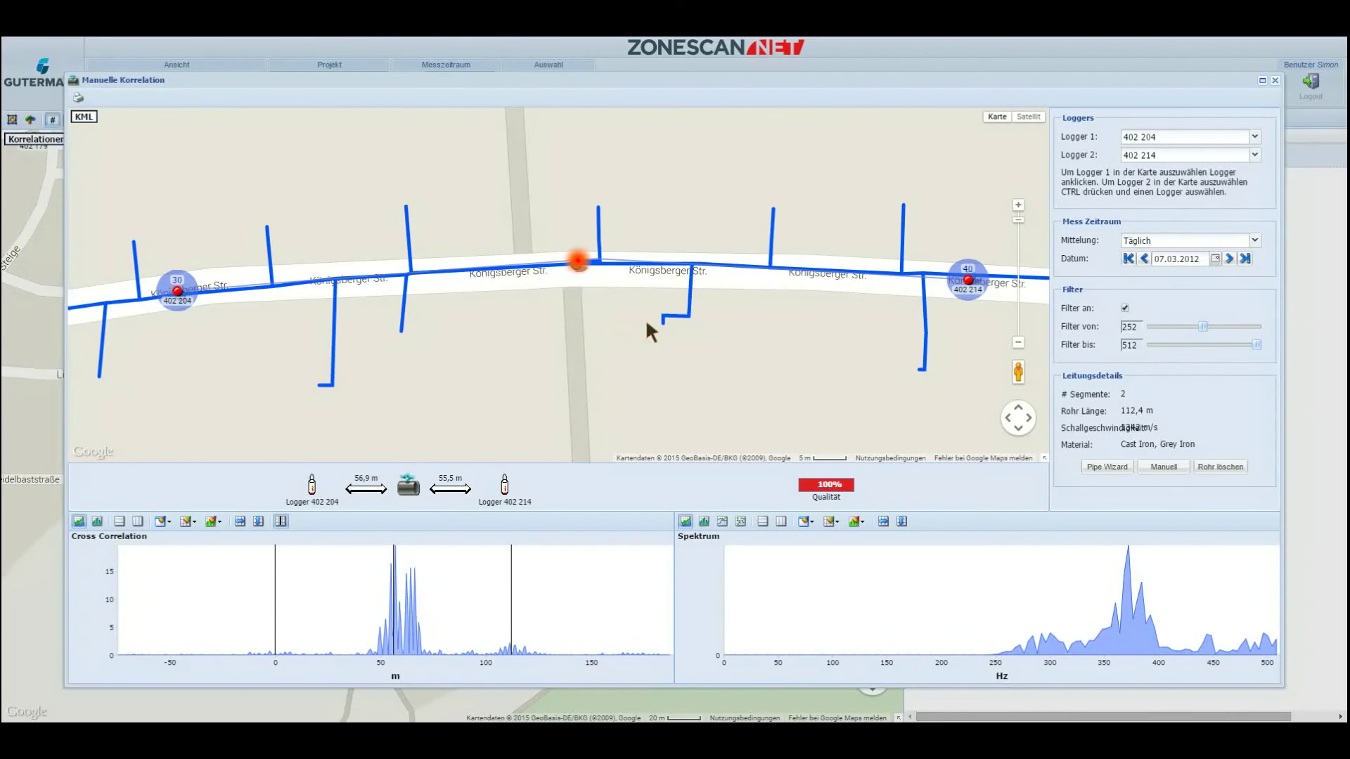
{"action": "left_click_drag", "start_coordinate": [549, 319], "coordinate": [581, 326]}
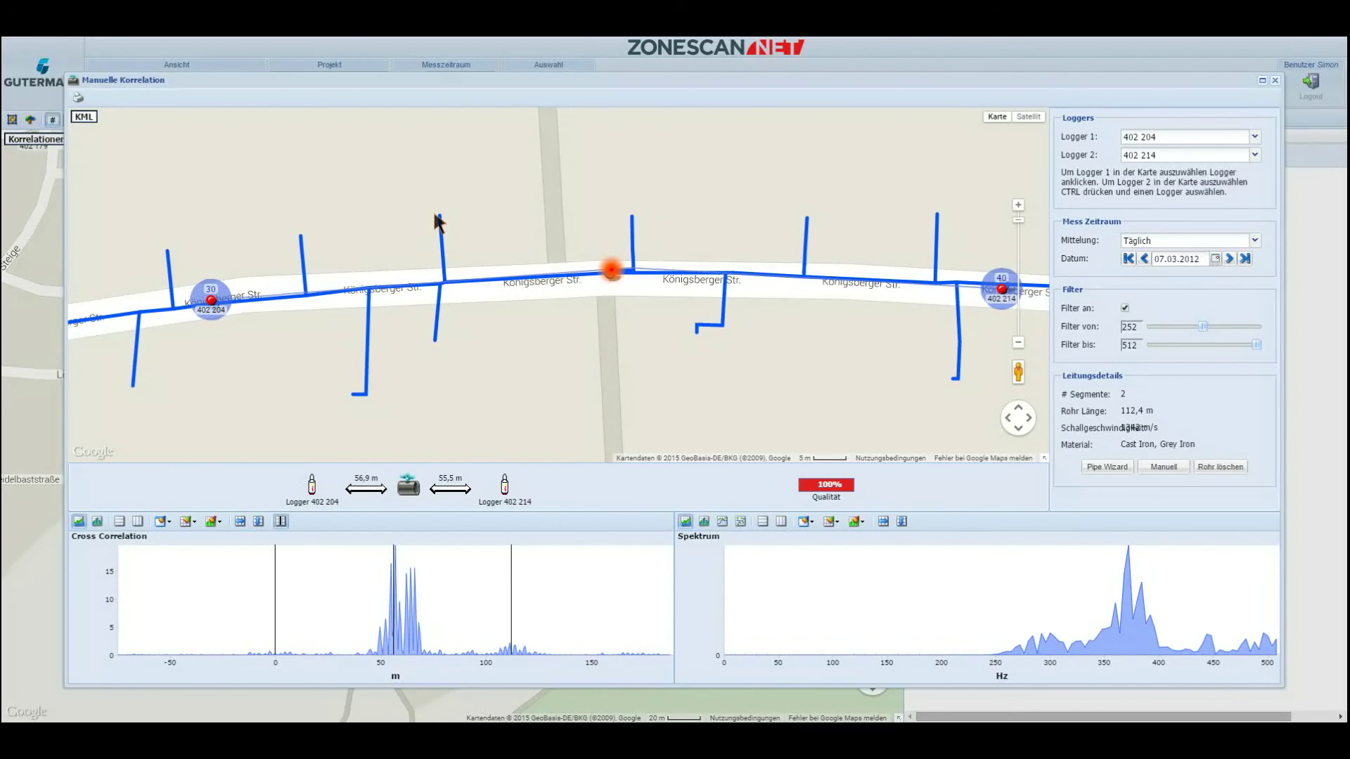
{"action": "left_click", "coordinate": [78, 98]}
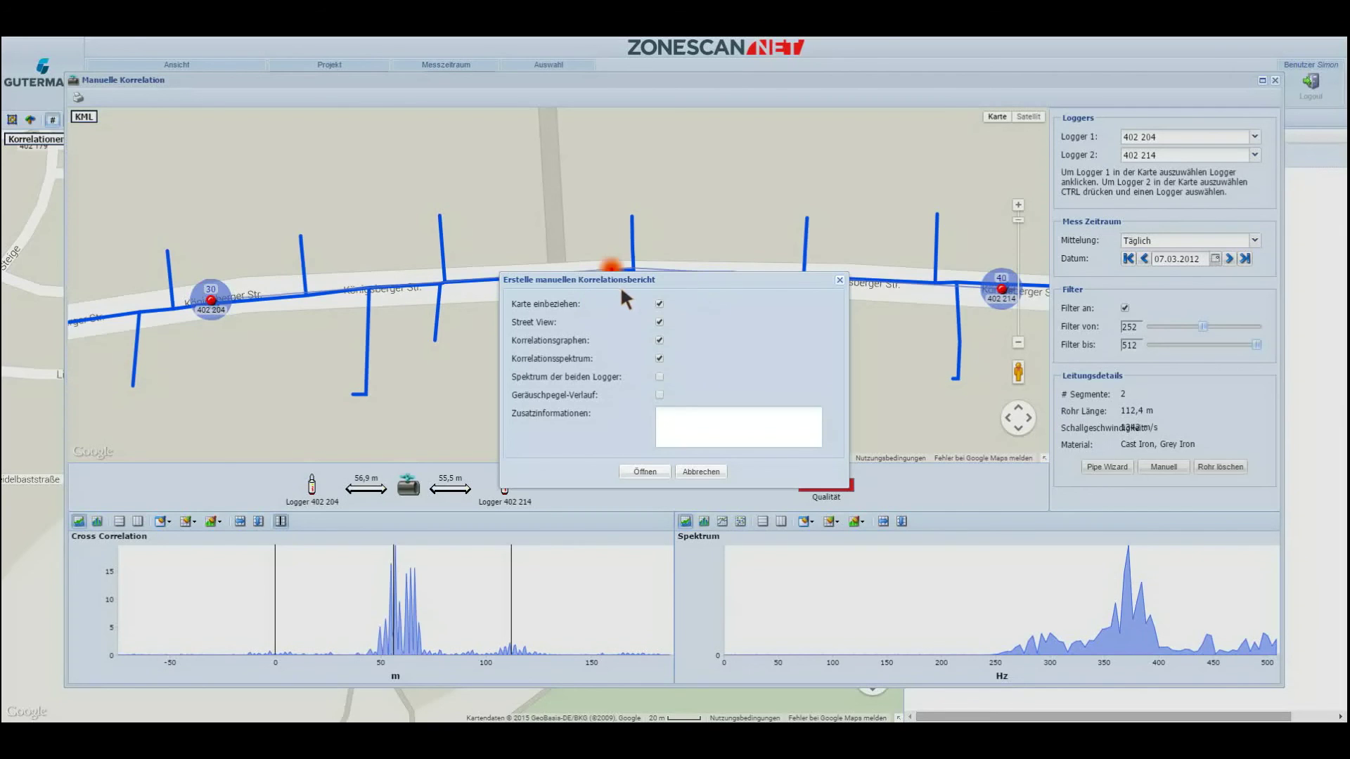
- Add Korrelationsspektrum to the report contents and generate the manual correlation report
{"action": "left_click", "coordinate": [660, 359]}
{"action": "left_click", "coordinate": [646, 472]}
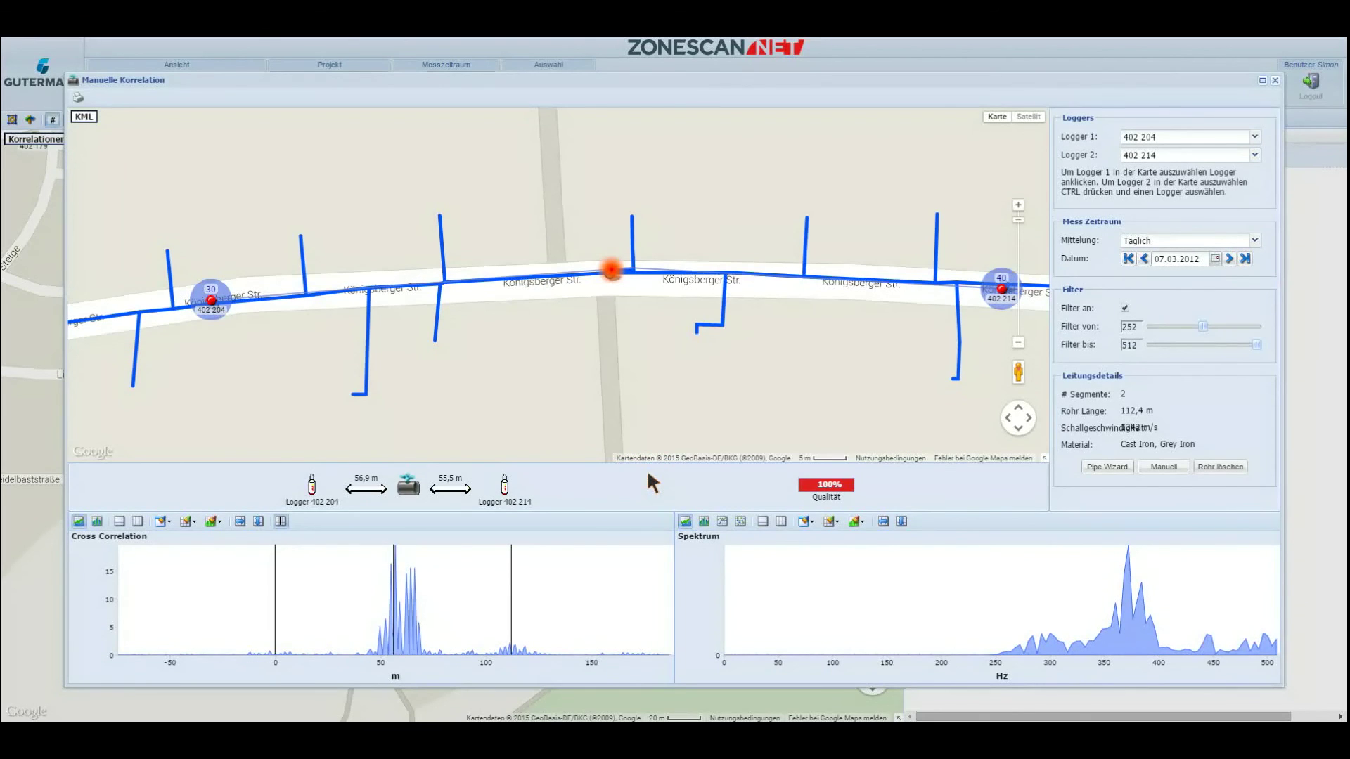